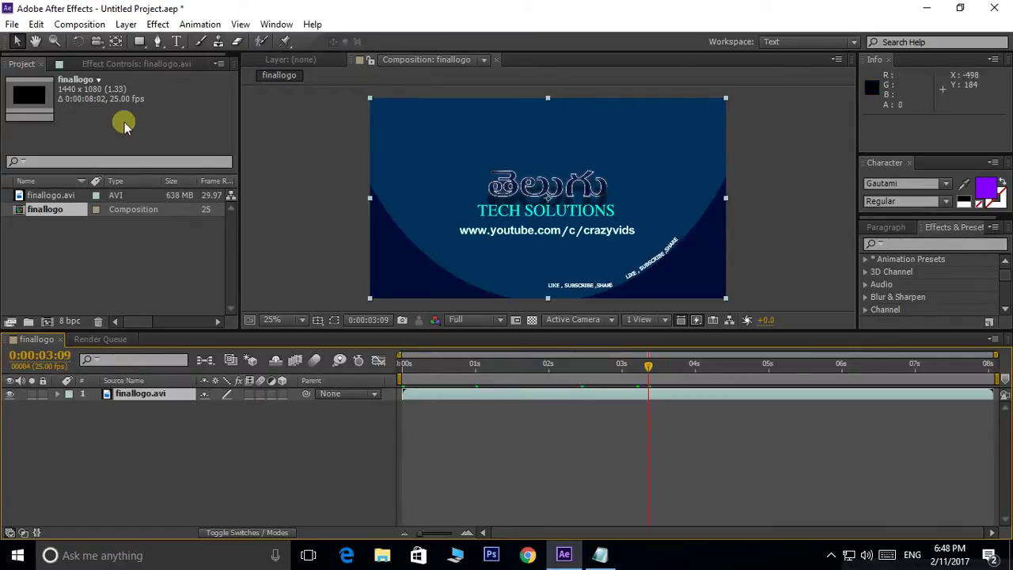
Open the Composition Settings for the finallogo composition
left_click(79, 25)
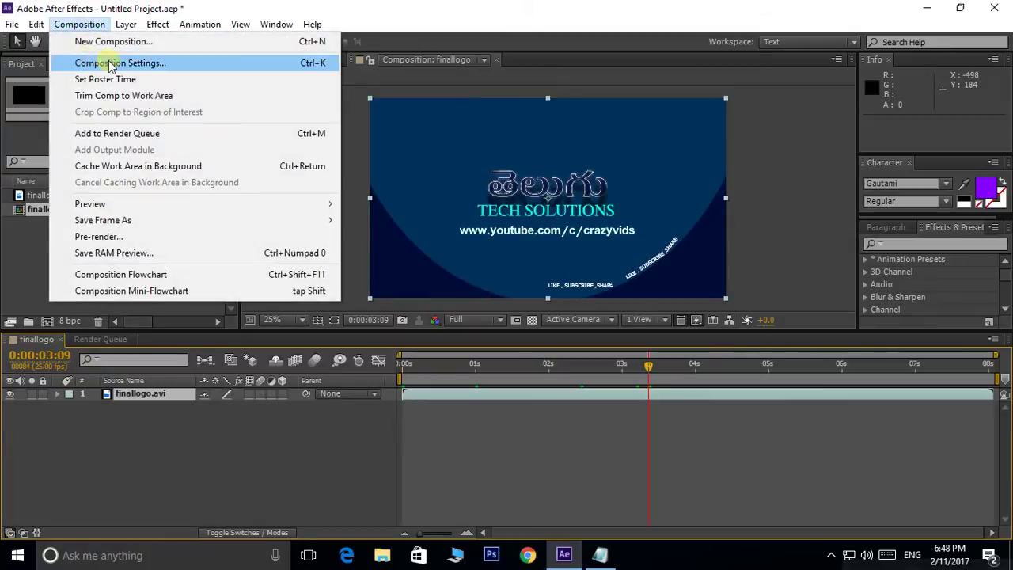
left_click(217, 434)
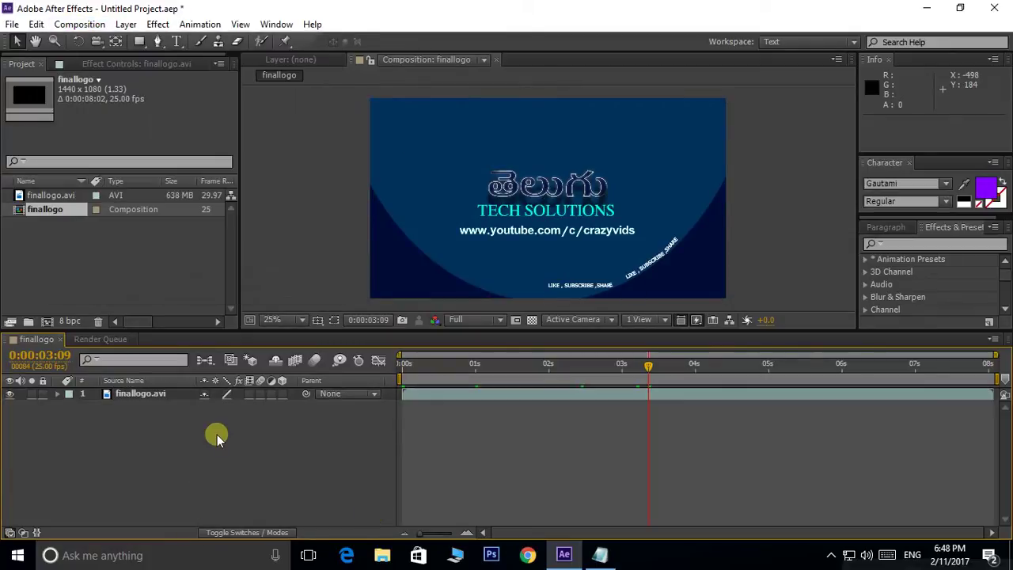
left_click(138, 390)
left_click(79, 25)
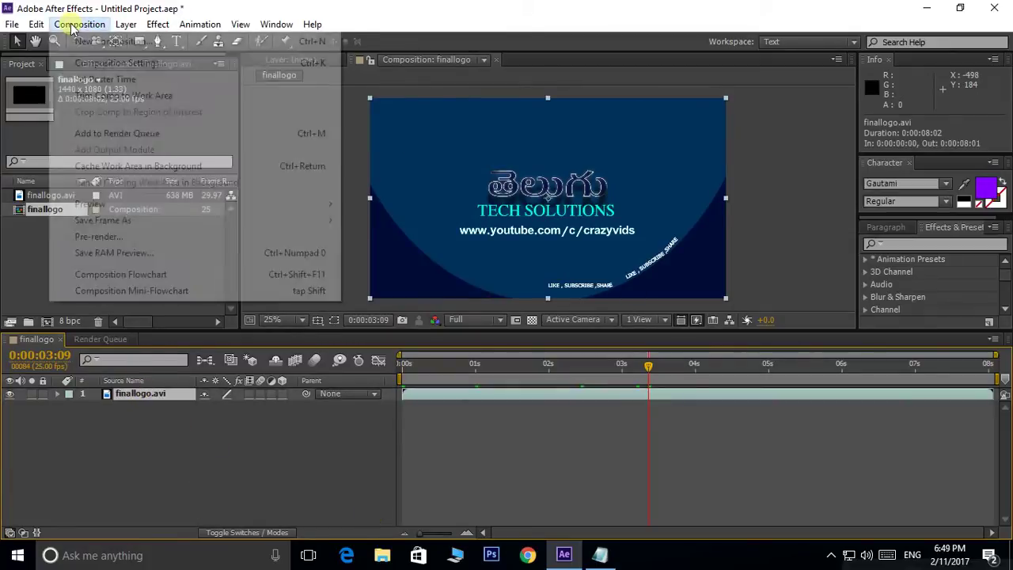
left_click(101, 64)
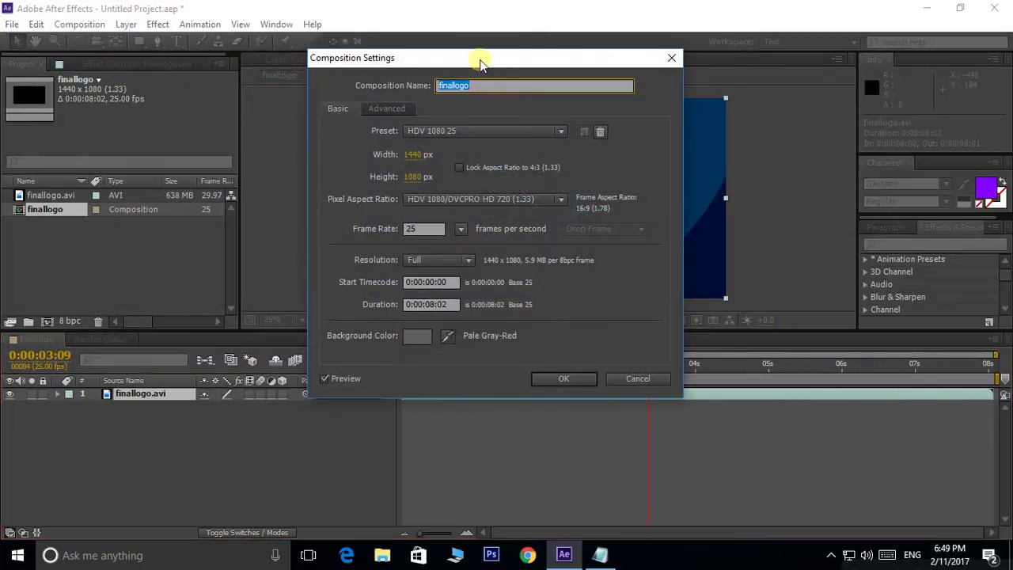
left_click_drag(474, 61, 724, 79)
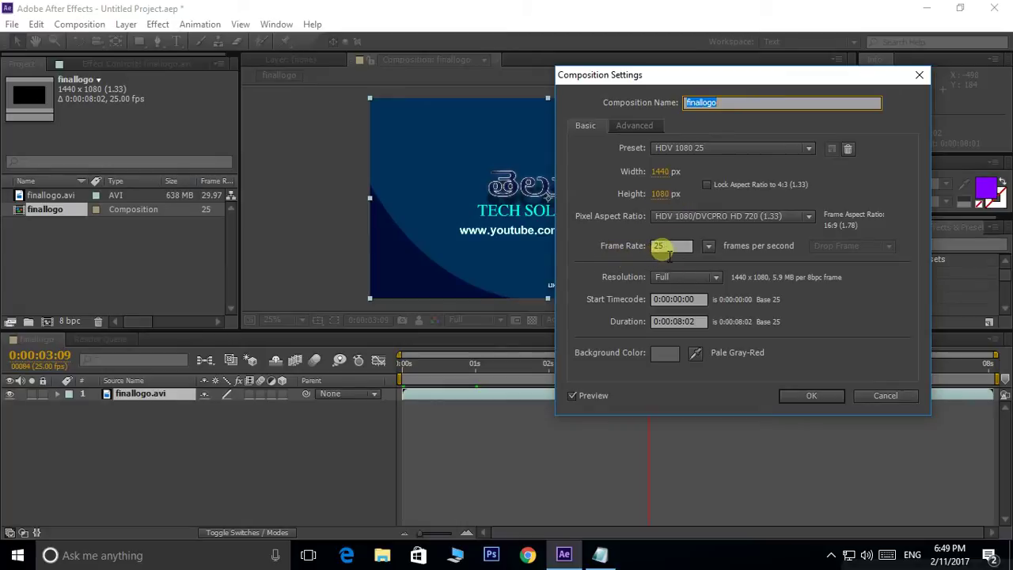
Review the composition presets and keep HDV 1080 25 at 1440×1080, 25 fps
double_click(664, 247)
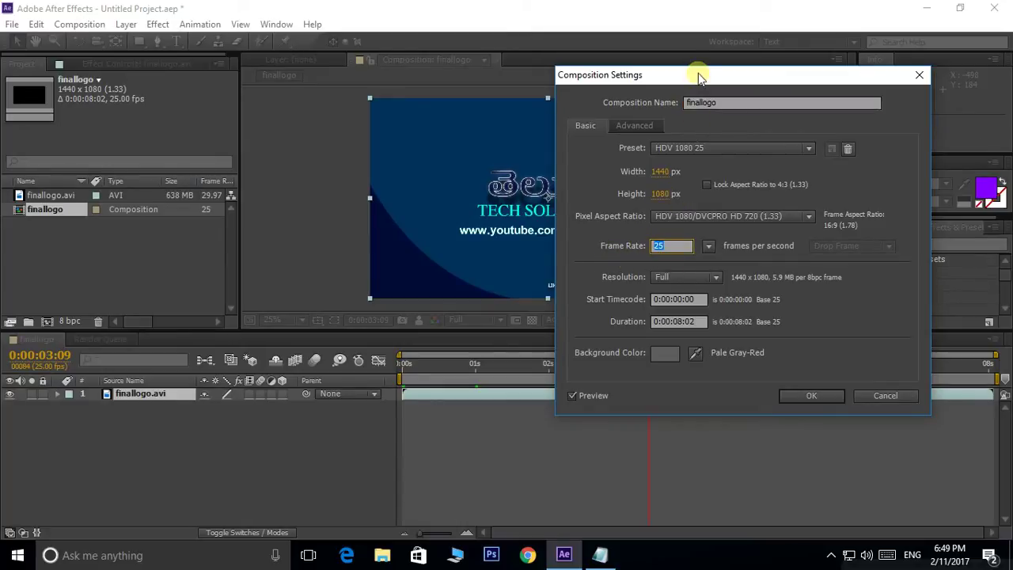
left_click_drag(700, 77, 730, 68)
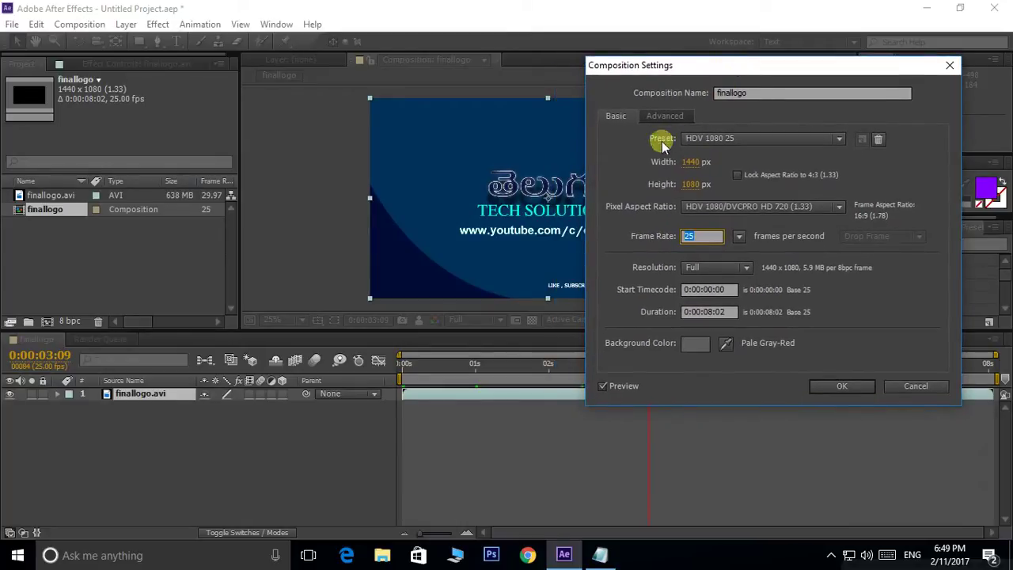
left_click(838, 139)
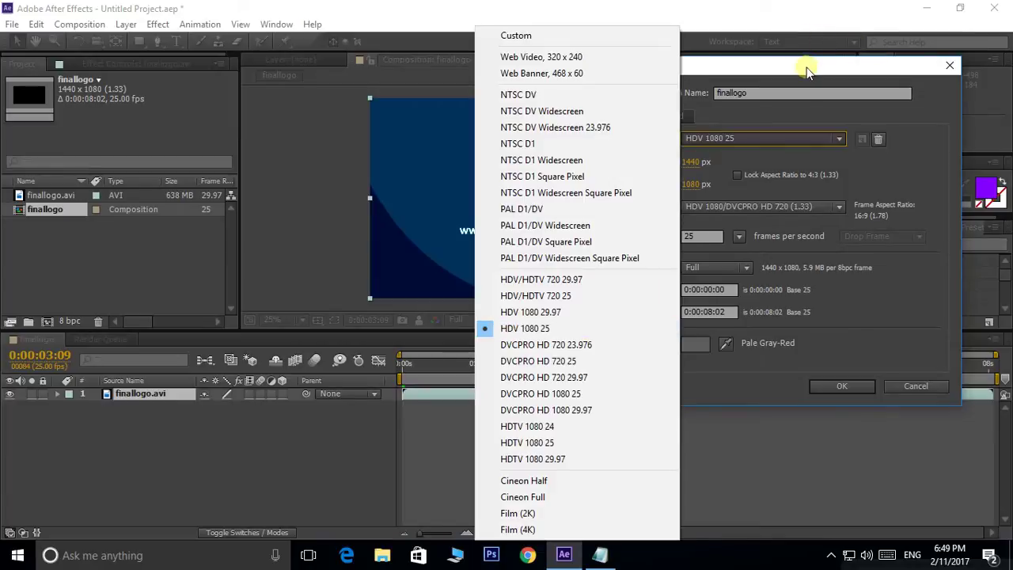
left_click_drag(805, 68, 855, 62)
left_click(839, 129)
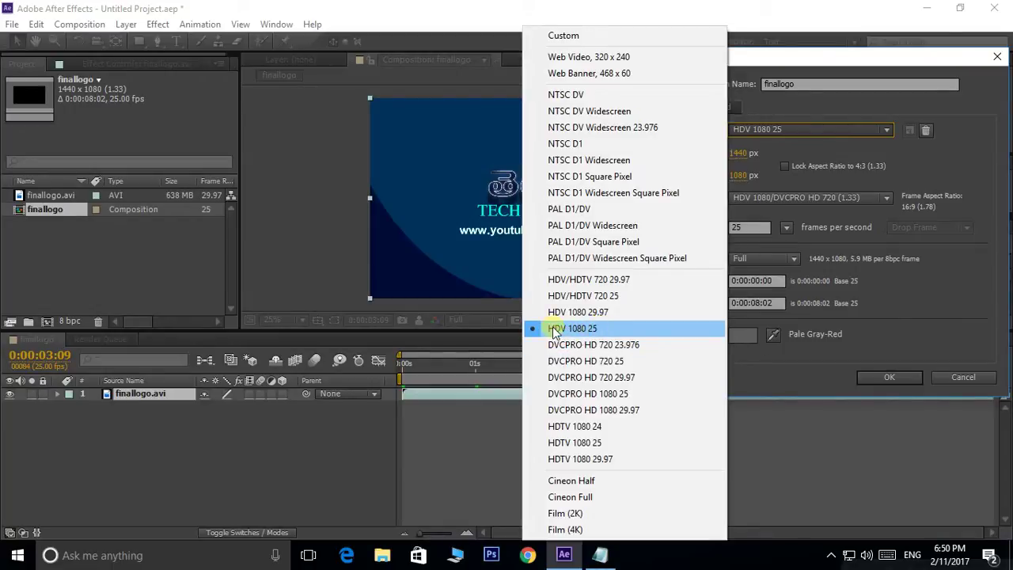
left_click(611, 328)
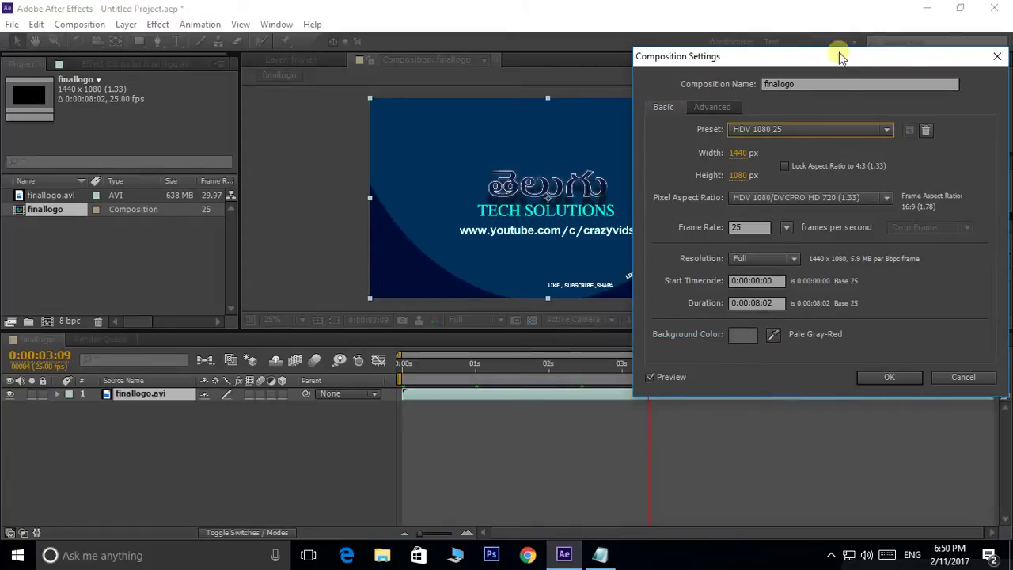
Set finallogo's start timecode to 0:00:01:00 and duration to 0:00:05:02
left_click_drag(837, 50, 802, 104)
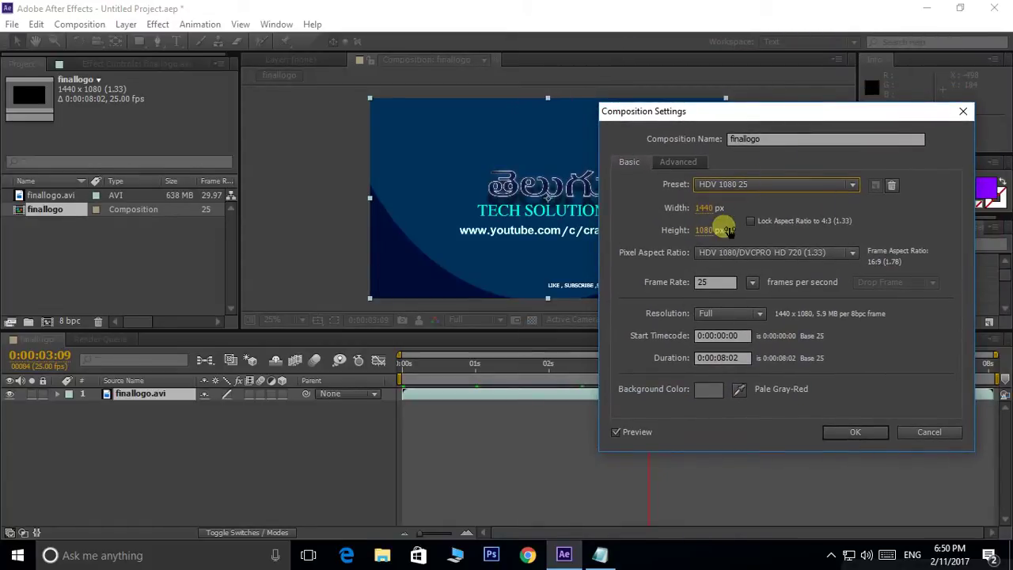
left_click(712, 282)
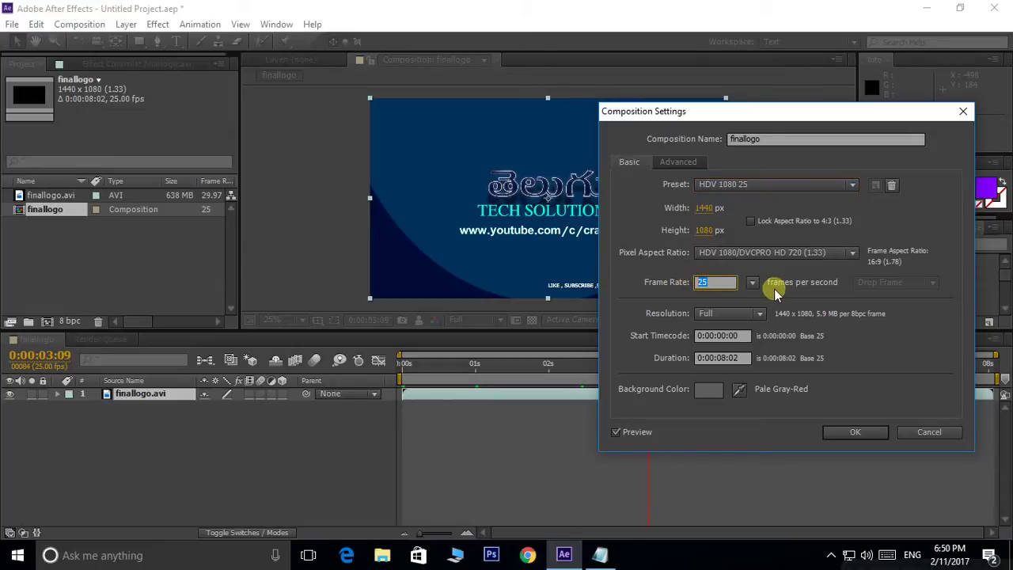
left_click_drag(798, 111, 742, 12)
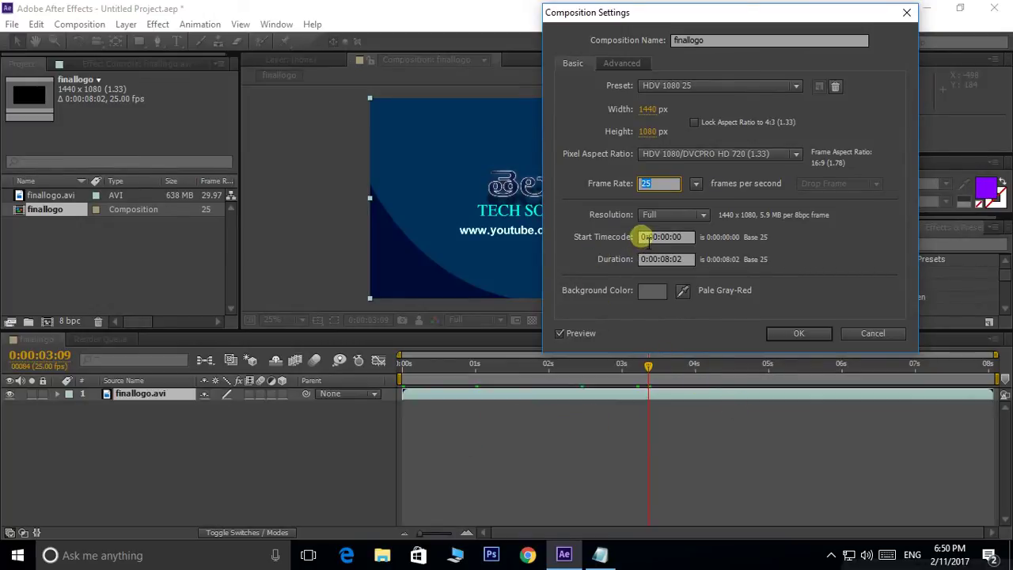
left_click(669, 239)
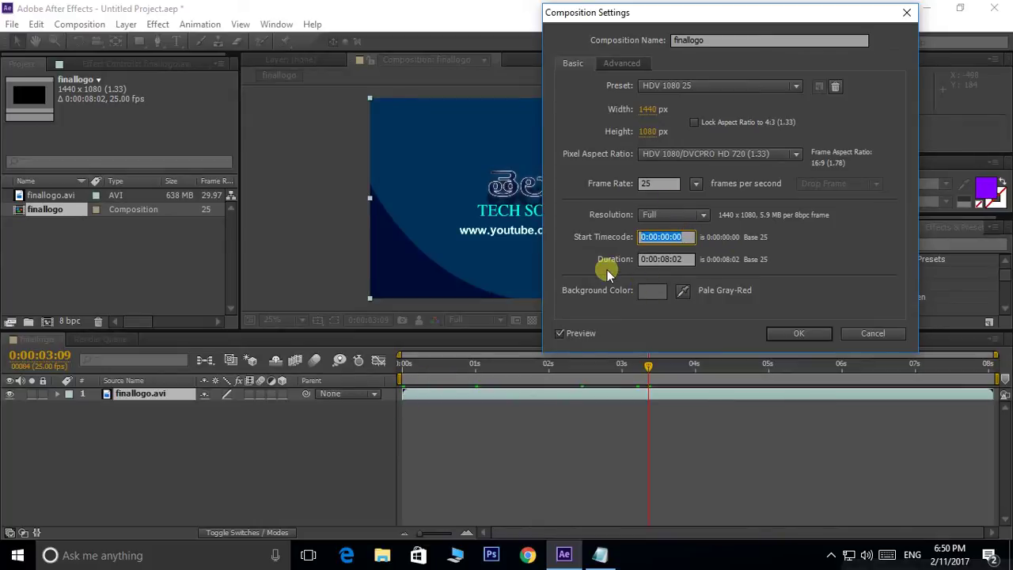
left_click_drag(670, 259, 664, 260)
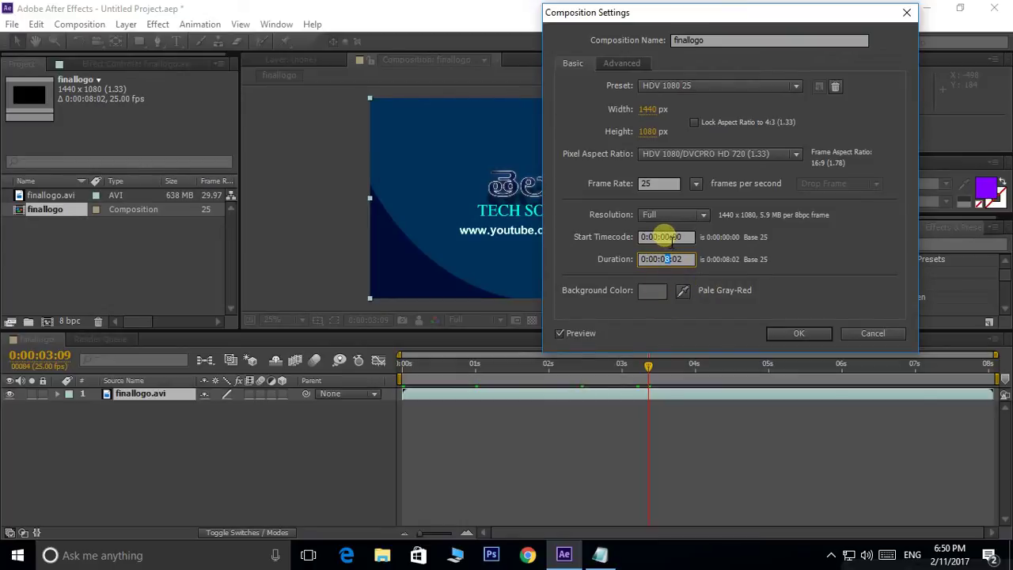
left_click_drag(669, 238, 664, 259)
left_click(672, 237)
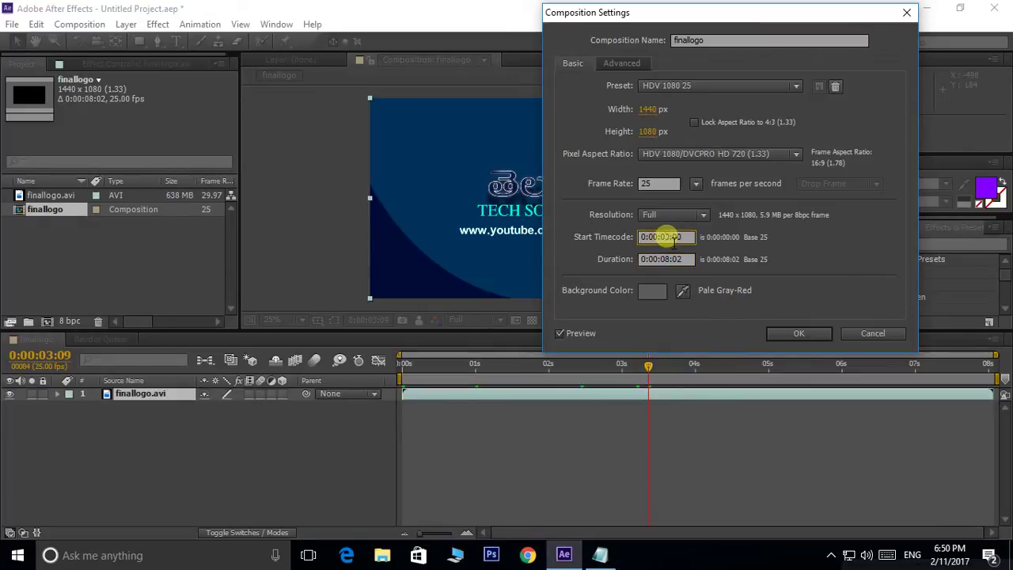
left_click_drag(671, 237, 665, 237)
type("1")
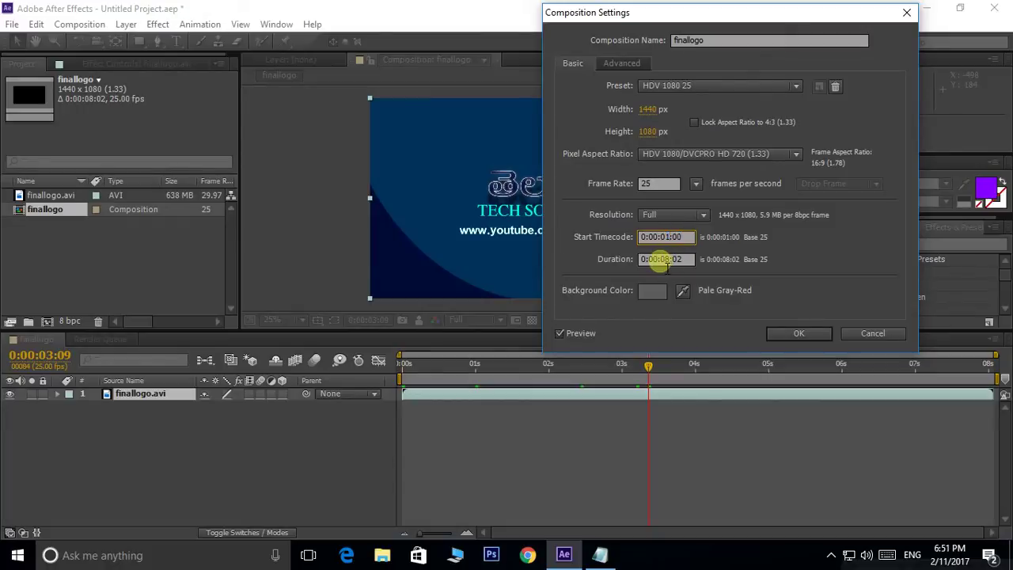
left_click(670, 261)
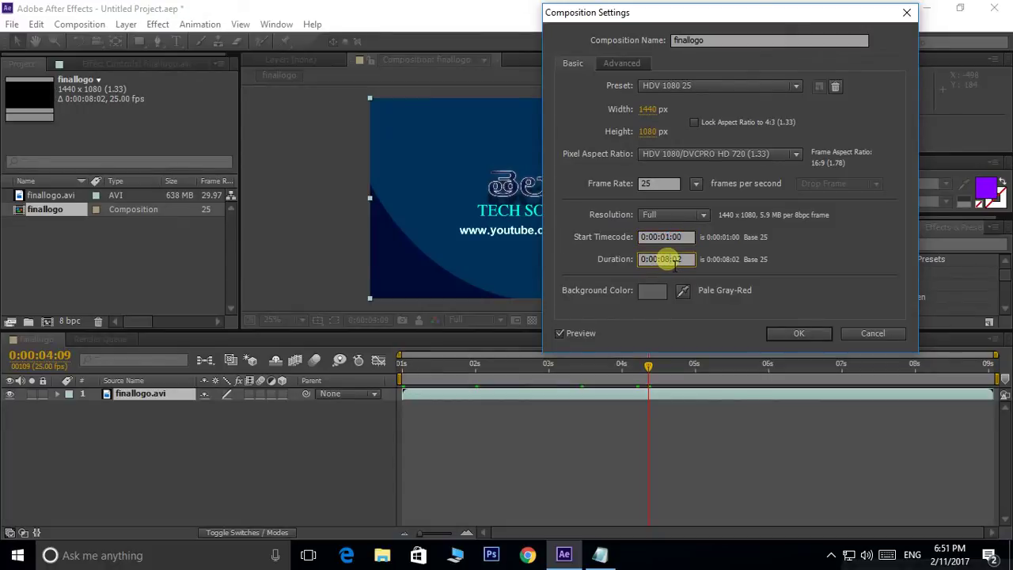
left_click_drag(672, 261, 663, 260)
type("5")
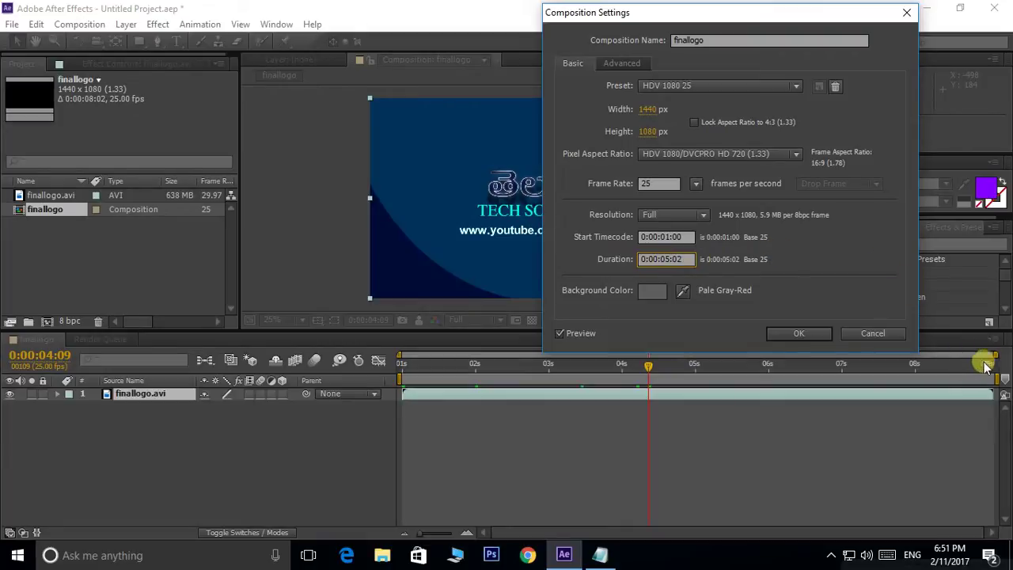
left_click(800, 333)
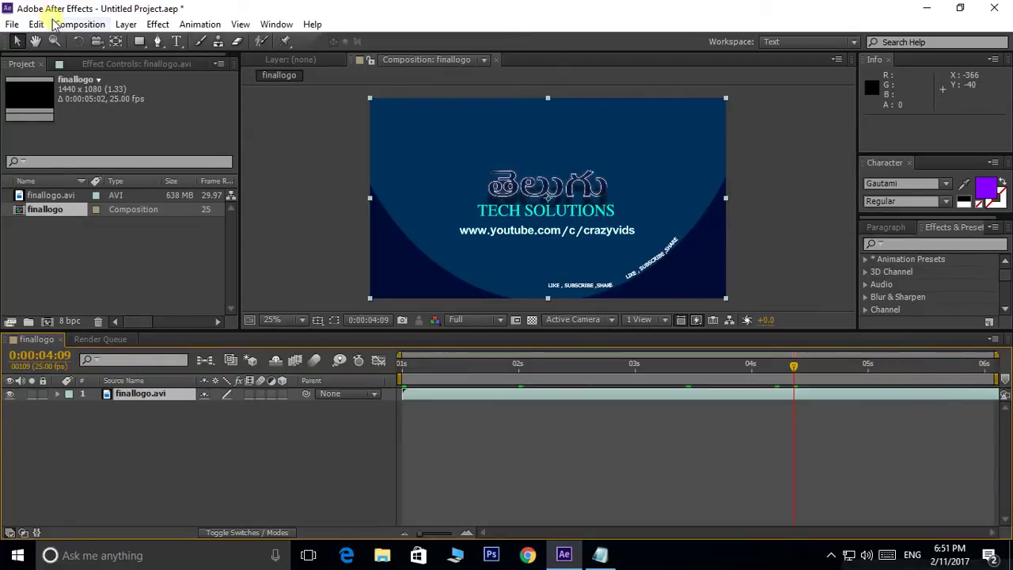
Restore finallogo's start timecode to 0:00:00:00 and duration to 0:00:08:02
left_click(80, 25)
left_click(115, 63)
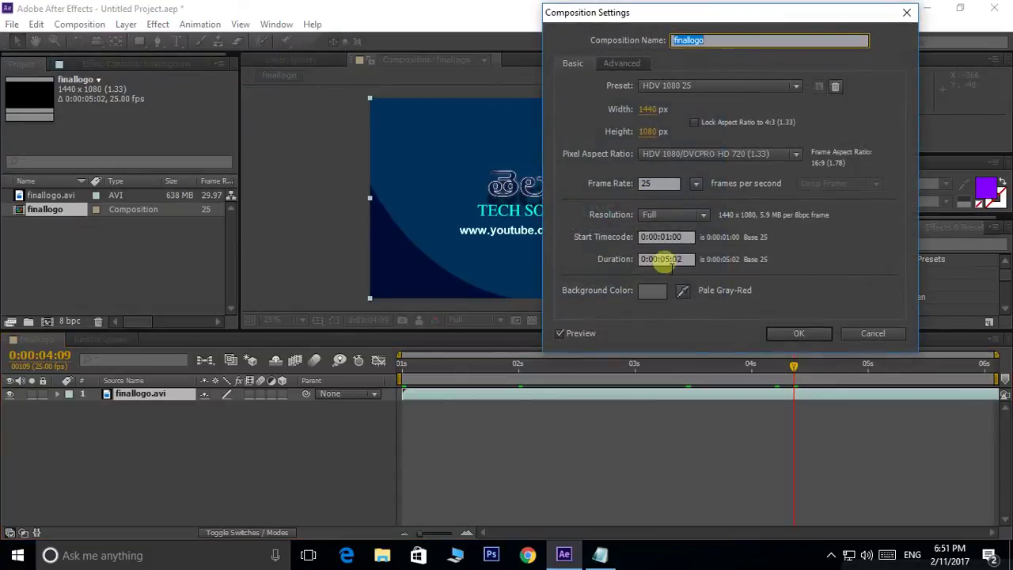
left_click(671, 239)
type("0")
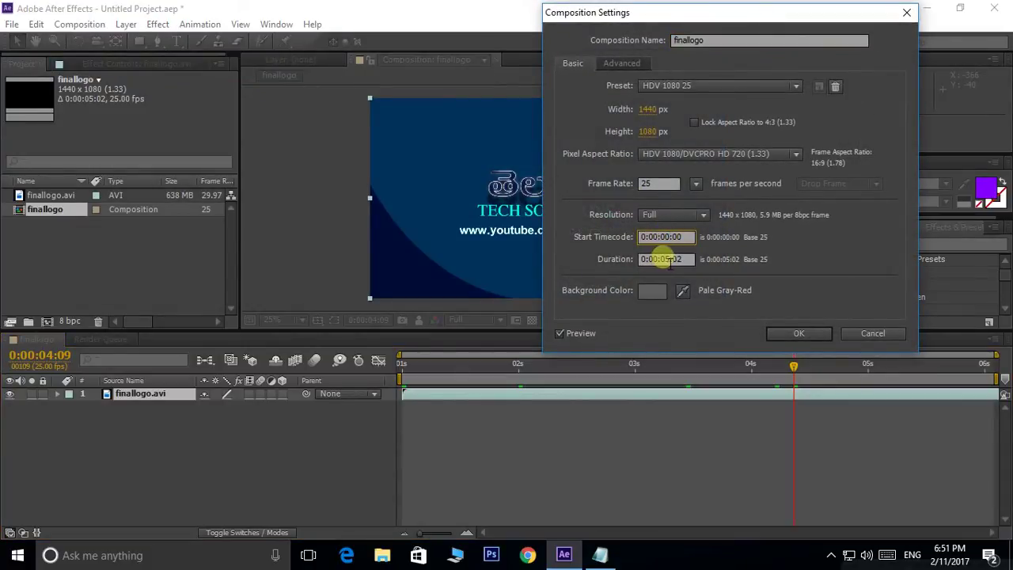
left_click(672, 261)
double_click(674, 261)
type("8")
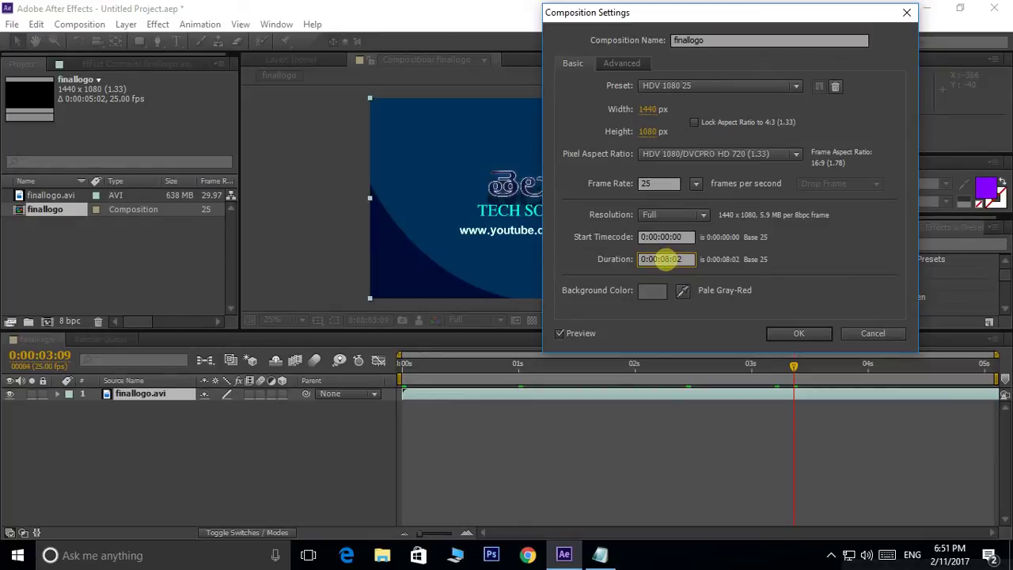
left_click(794, 333)
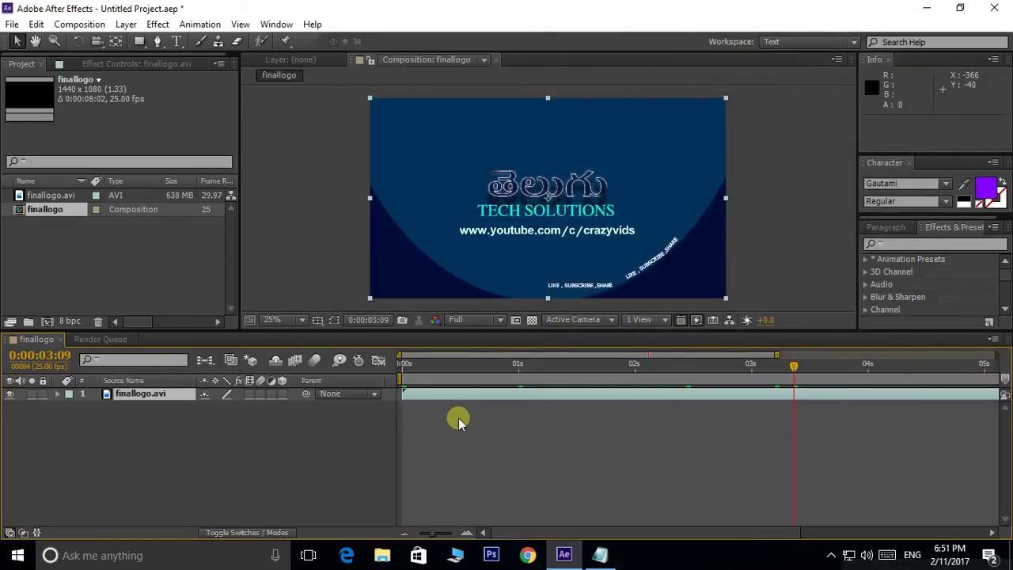
Look over the File > Export options, then add finallogo to the Render Queue
left_click(543, 418)
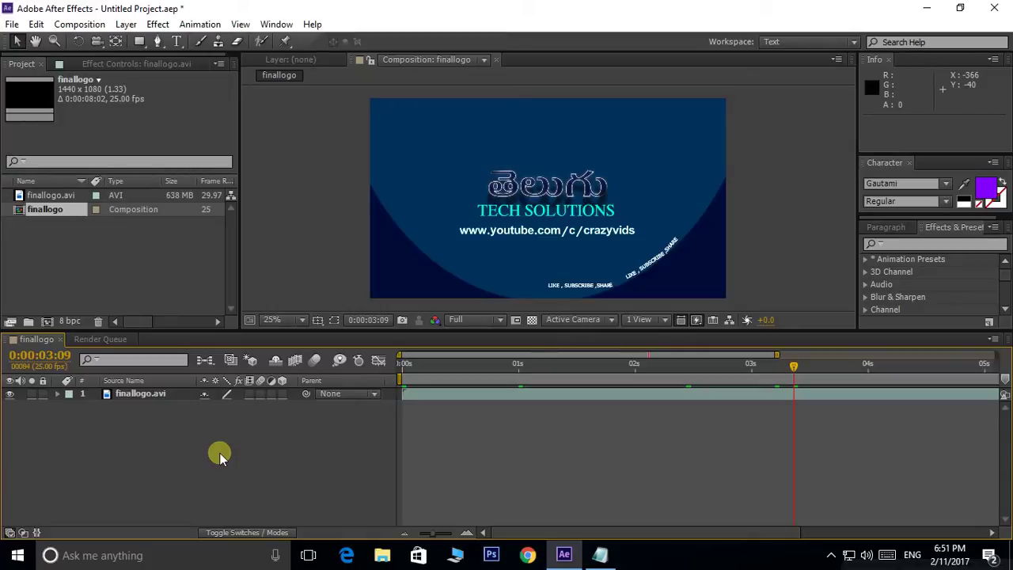
left_click(12, 23)
mouse_move(47, 224)
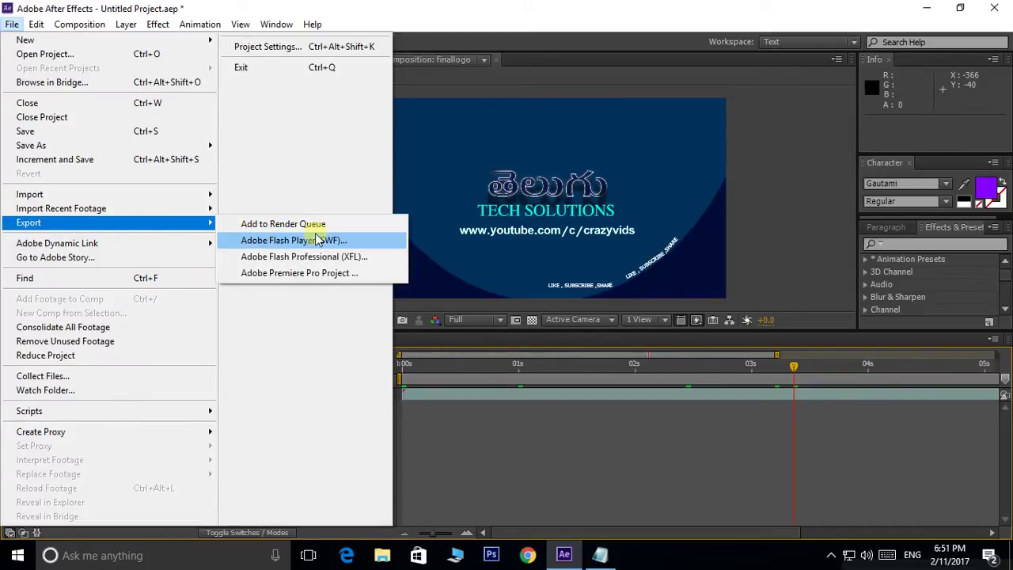
left_click(558, 435)
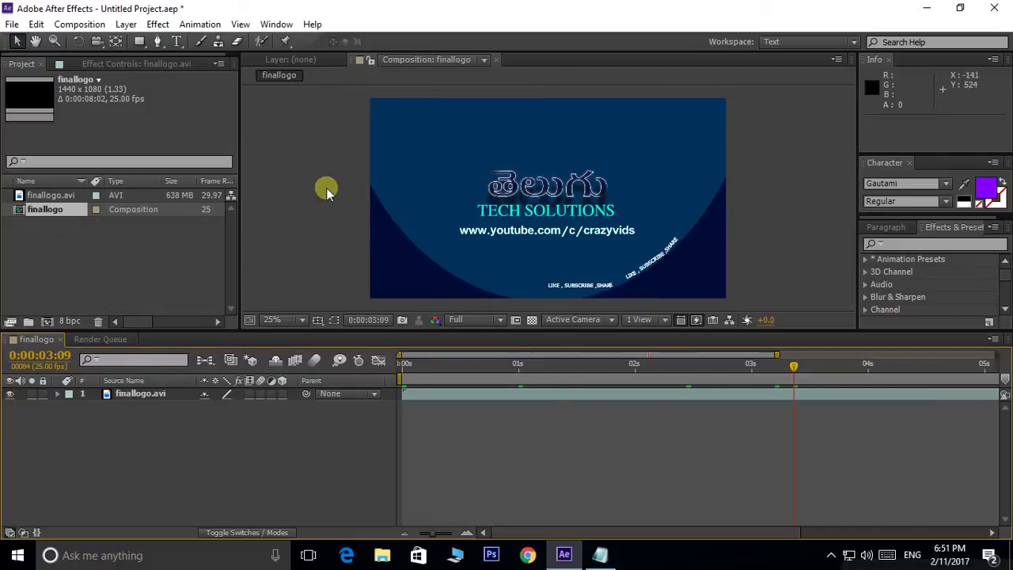
left_click(80, 25)
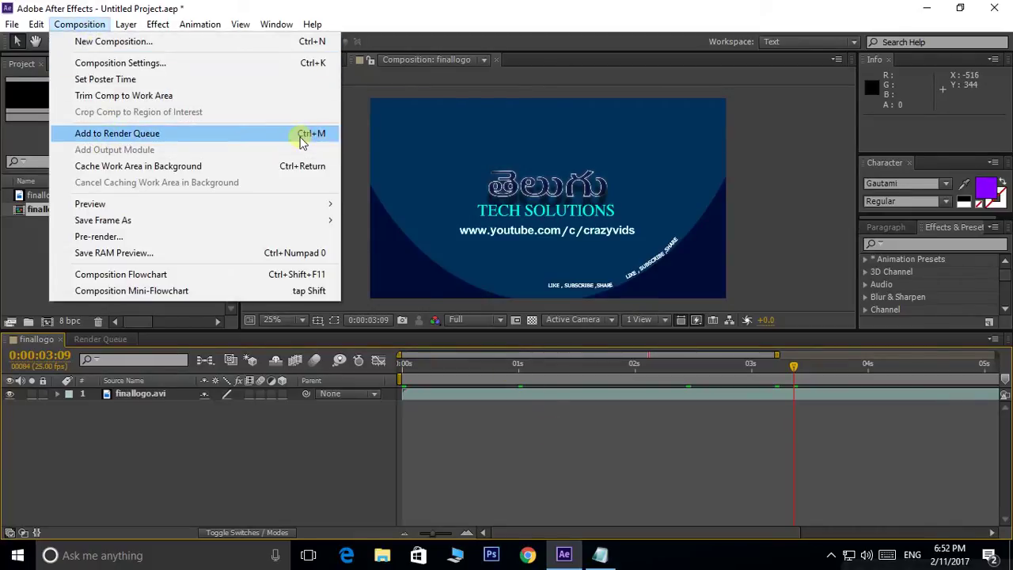
left_click(119, 133)
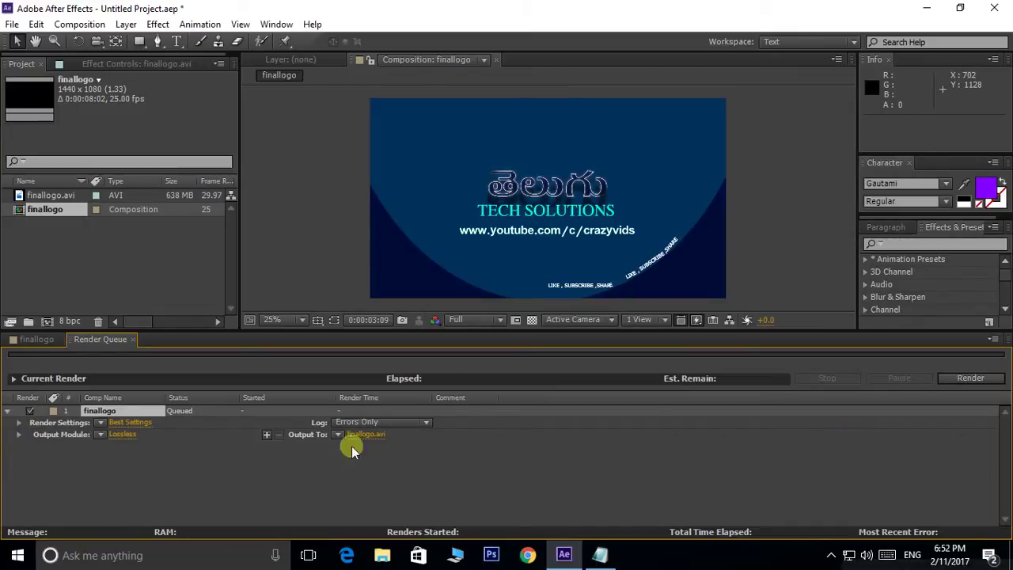
Toggle finallogo's Render checkbox back on and view the render settings presets
left_click(31, 412)
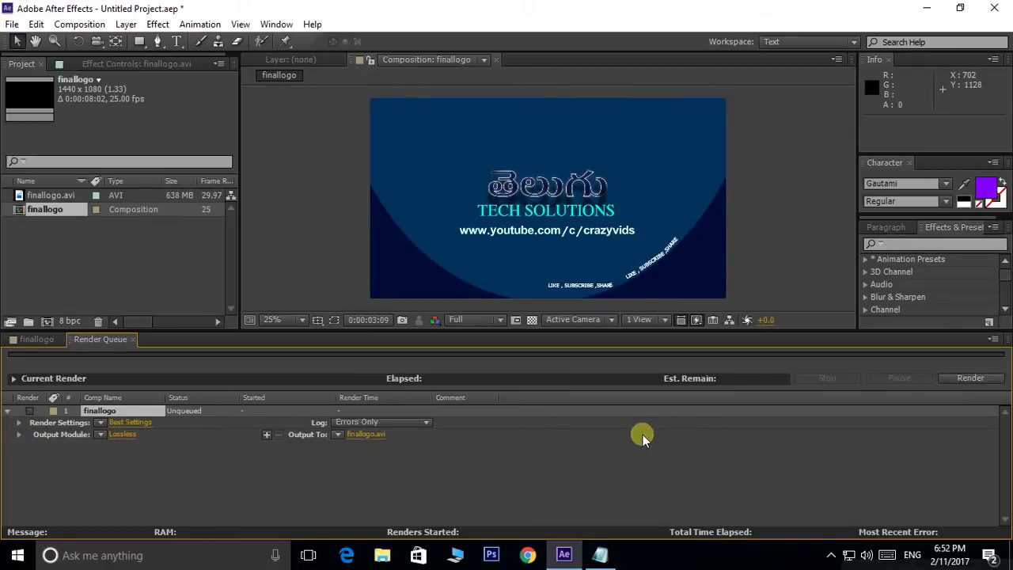
left_click(31, 410)
left_click(99, 425)
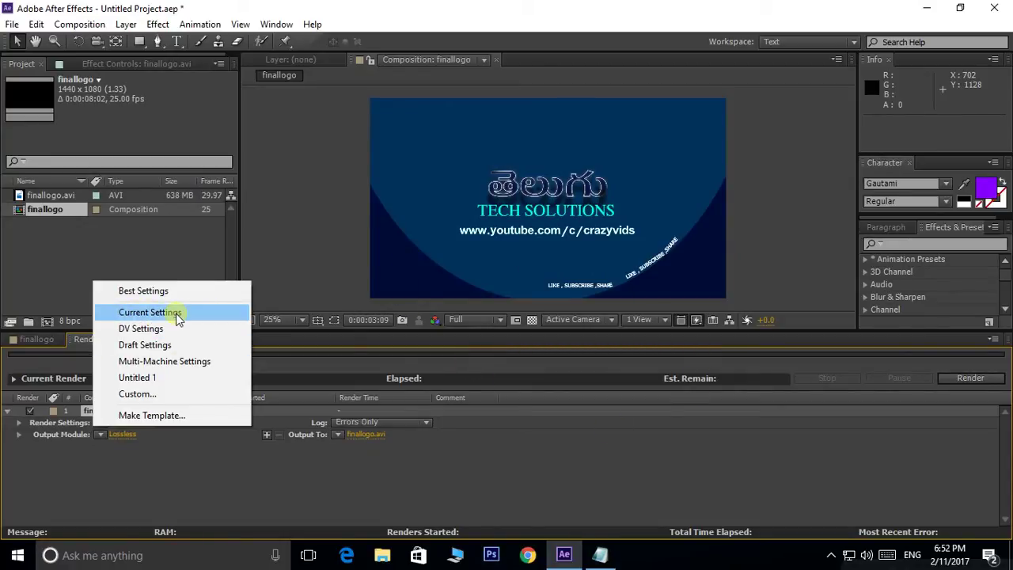
Keep Best Settings as the render settings preset for finallogo
left_click(210, 470)
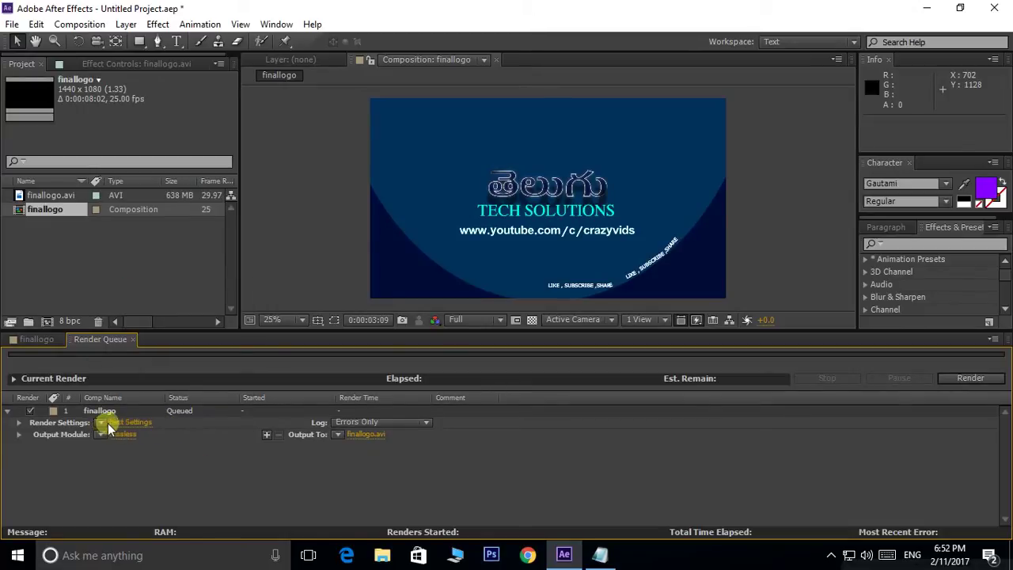
left_click(123, 422)
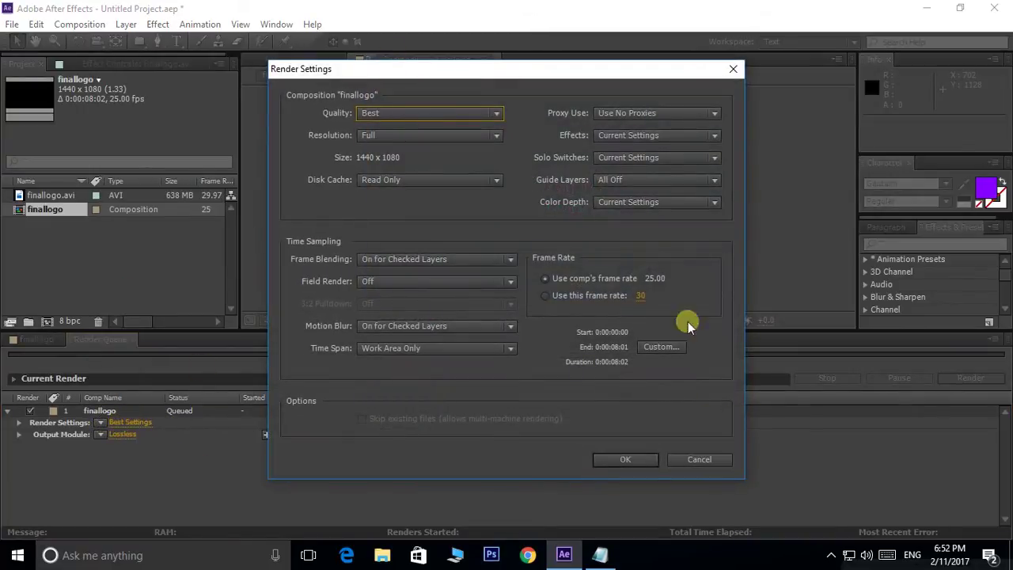
left_click(706, 457)
left_click(100, 424)
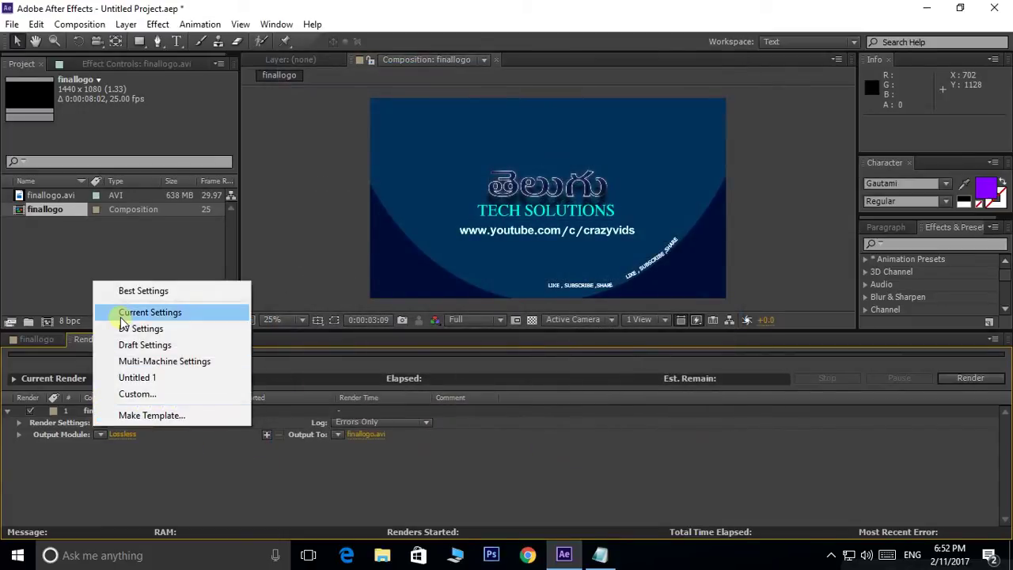
left_click(138, 292)
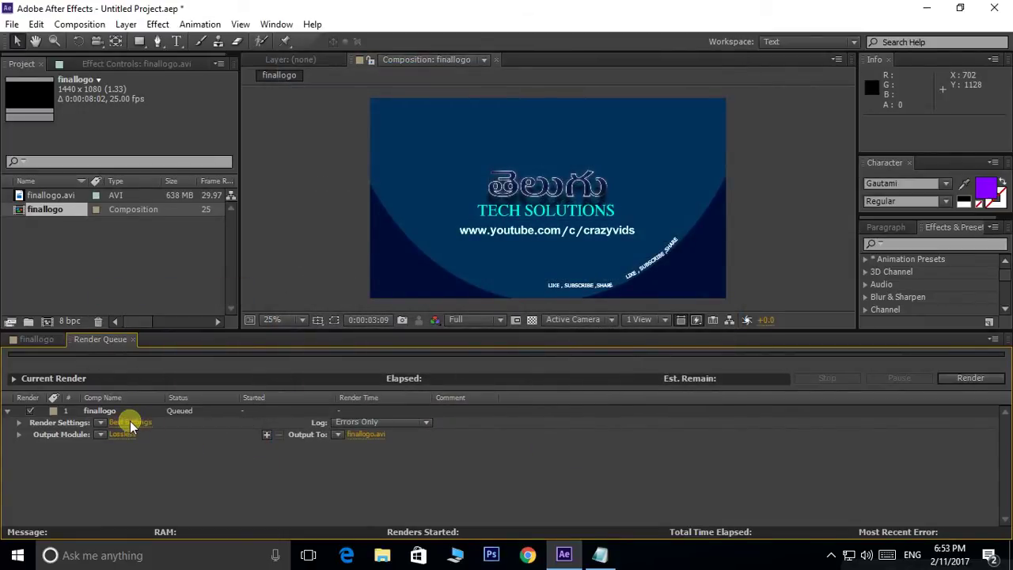
In Render Settings, confirm Quality stays Best and Resolution stays Full
left_click(129, 422)
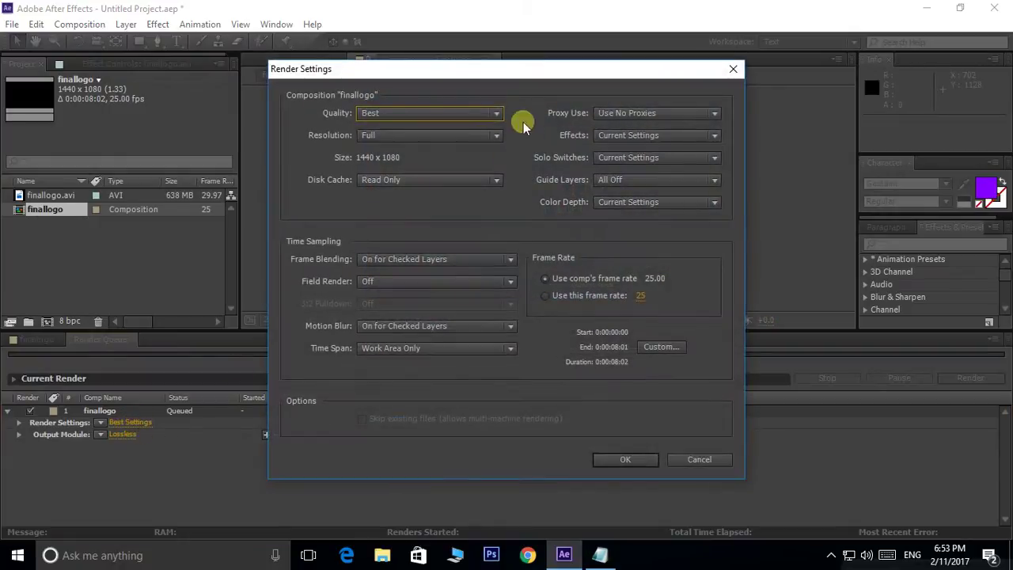
left_click_drag(449, 71, 460, 69)
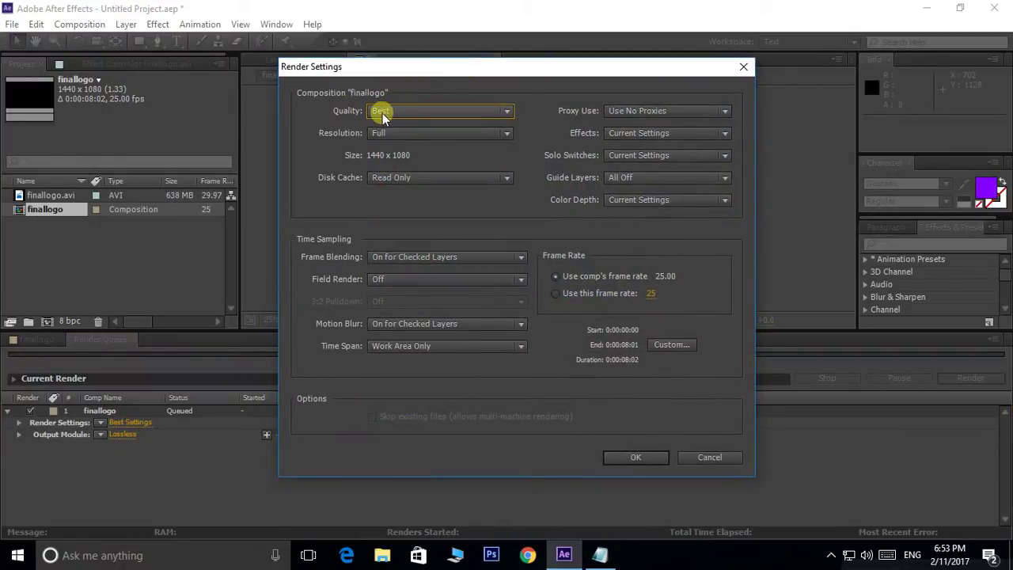
left_click(510, 109)
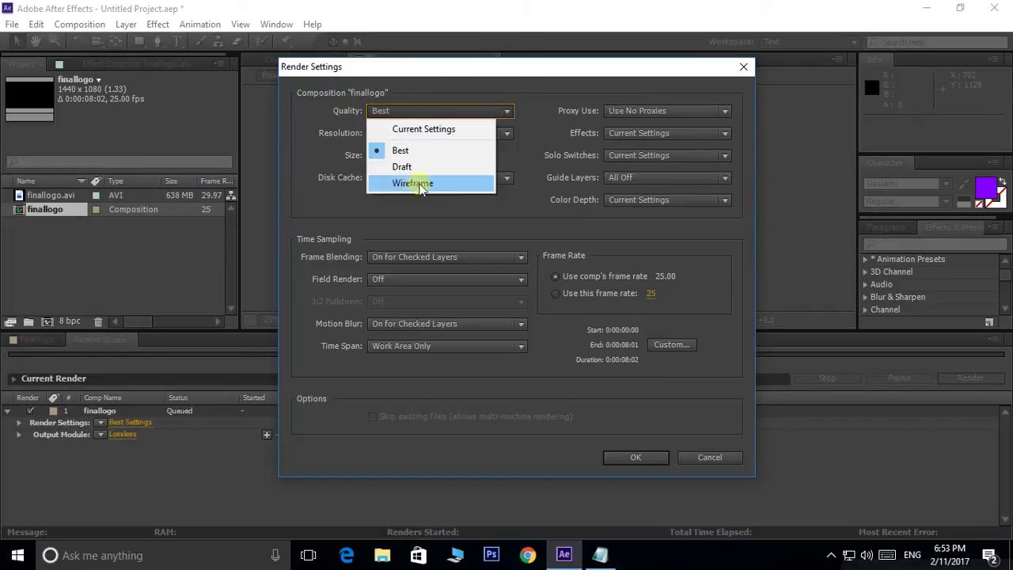
left_click(490, 216)
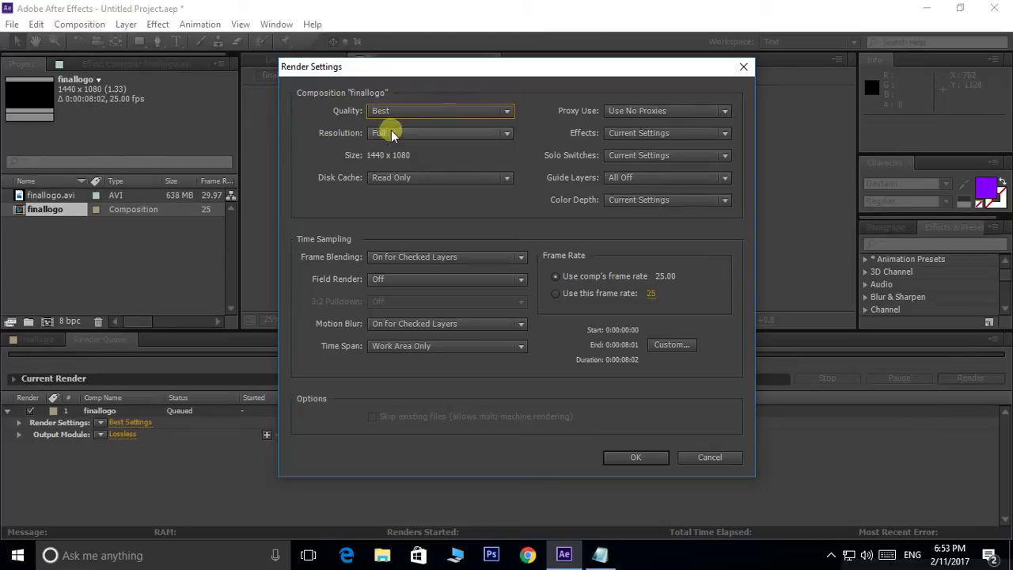
left_click(506, 133)
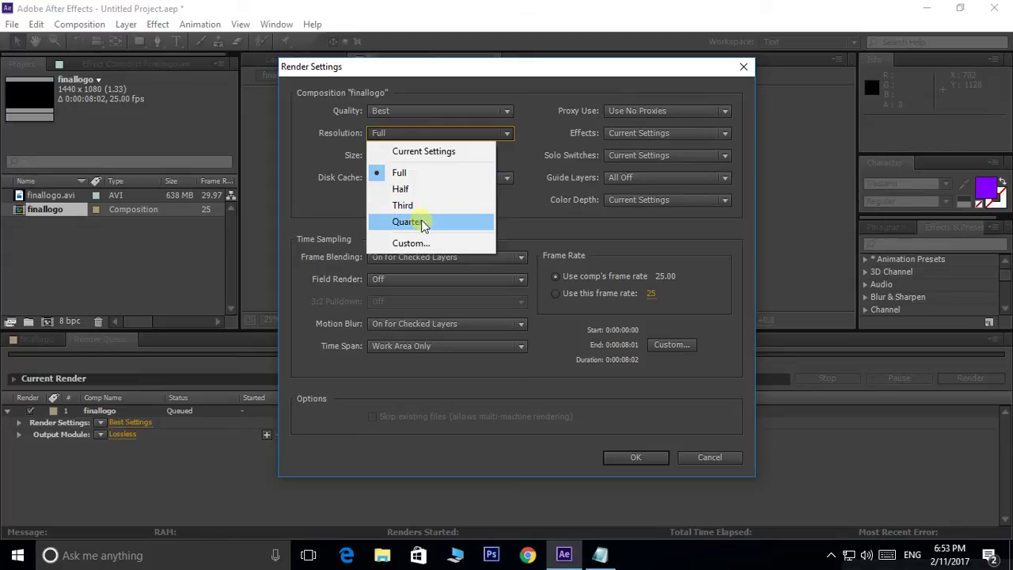
left_click(401, 175)
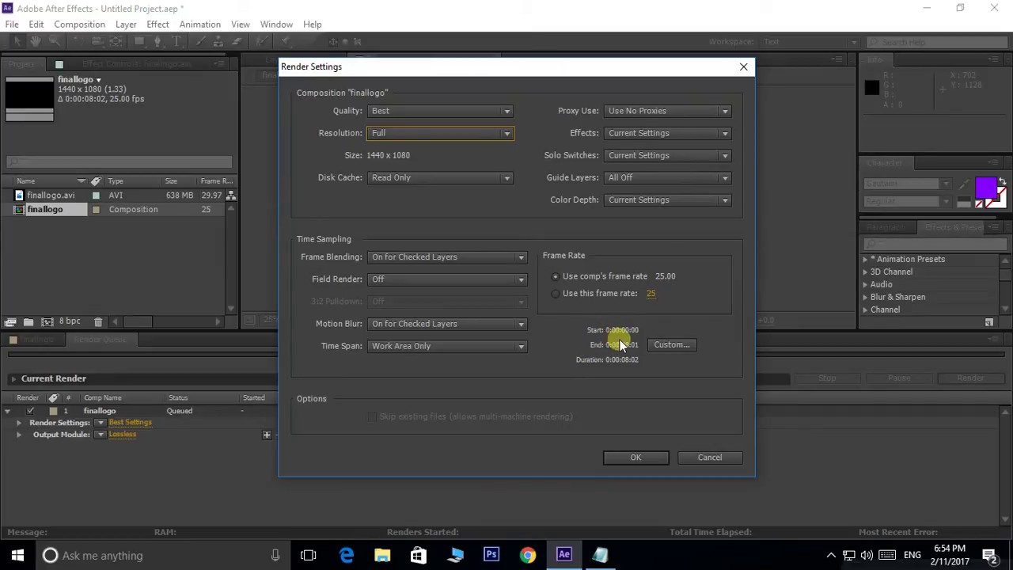
Leave the custom time span unchanged and apply render settings covering the full comp length
left_click(680, 345)
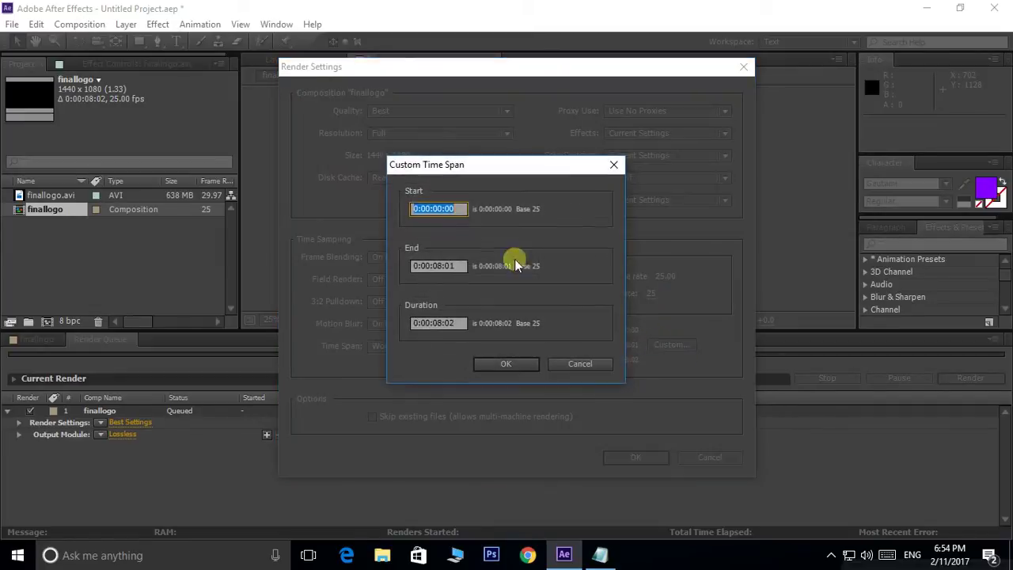
left_click(463, 210)
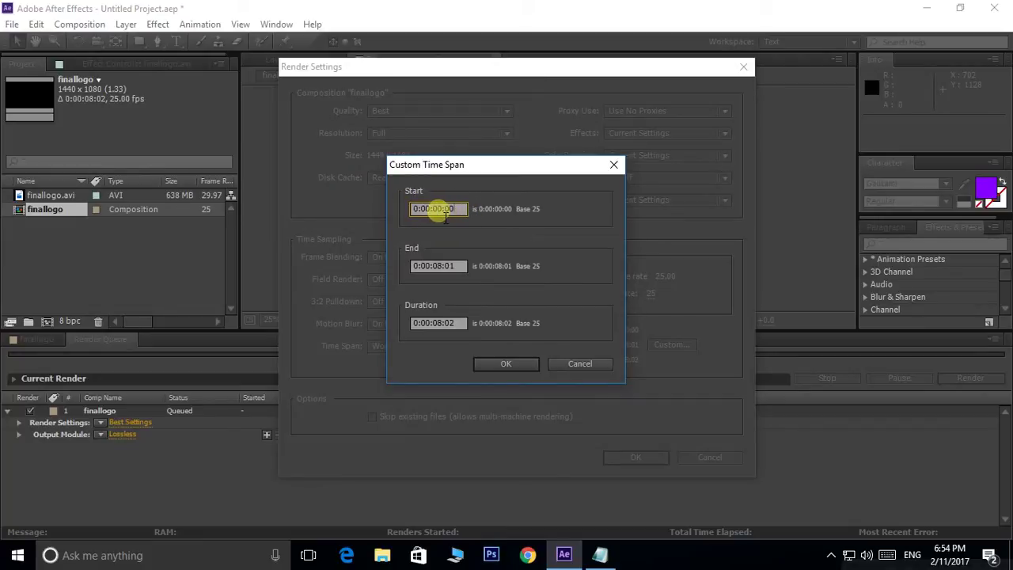
left_click(445, 266)
left_click_drag(444, 266, 438, 265)
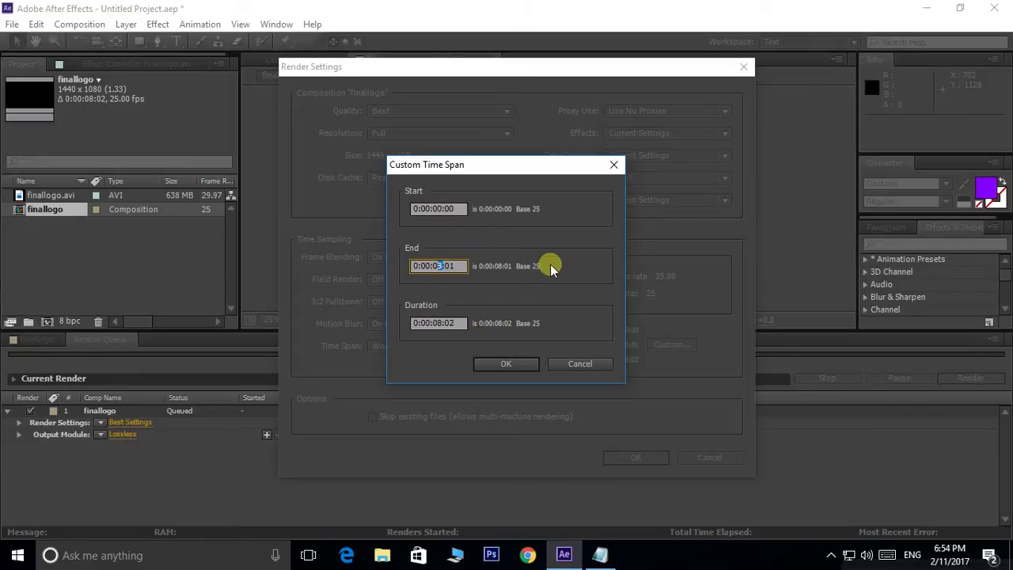
left_click(575, 358)
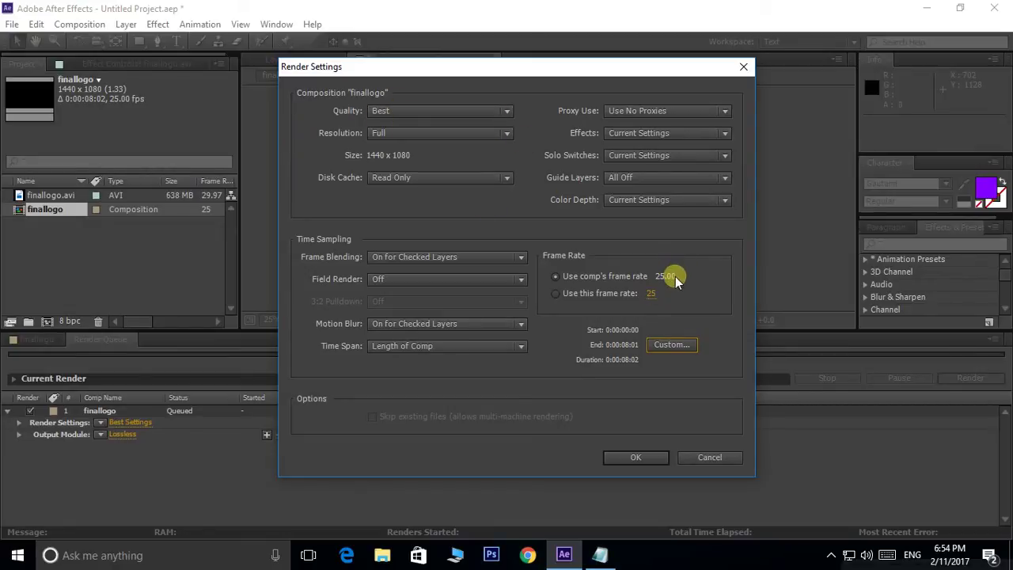
left_click(639, 457)
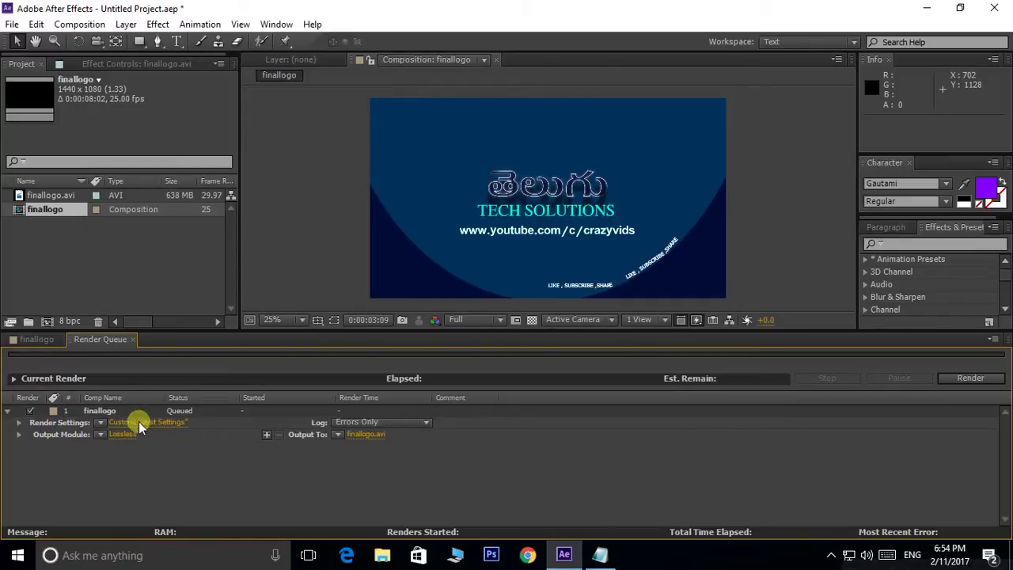
Browse the output module templates, then open finallogo's Lossless Output Module Settings
left_click(99, 435)
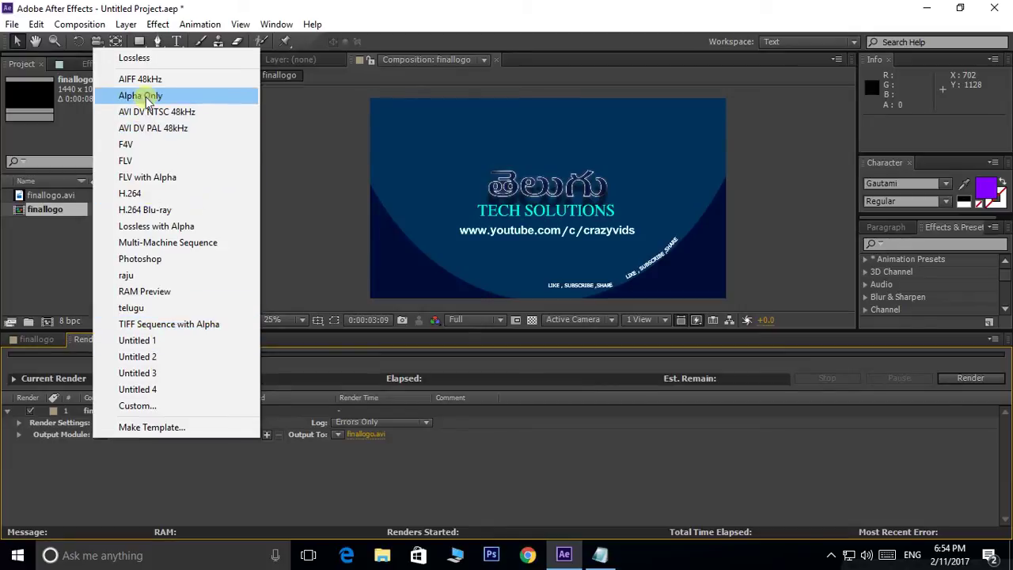
left_click(255, 186)
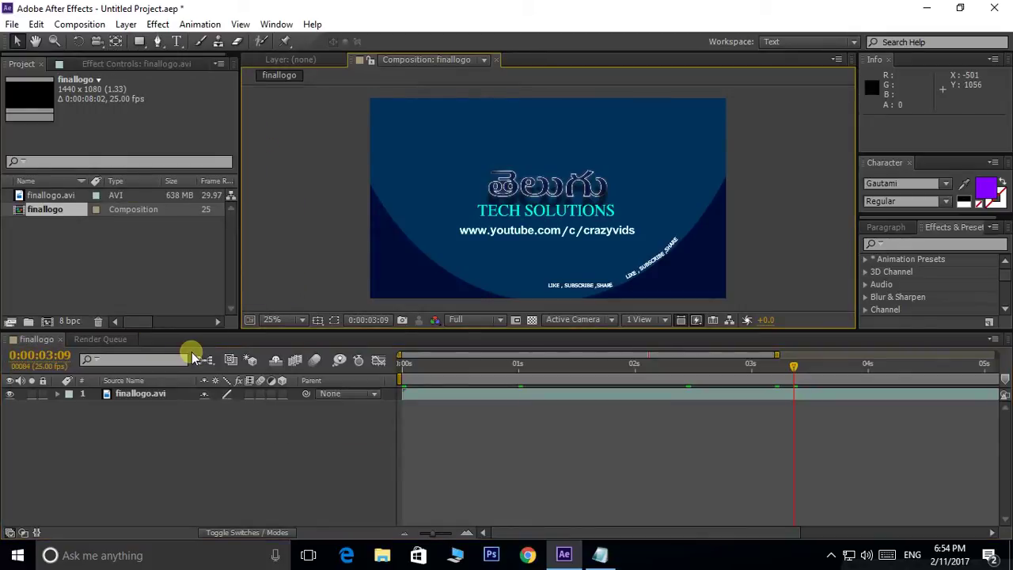
left_click(109, 339)
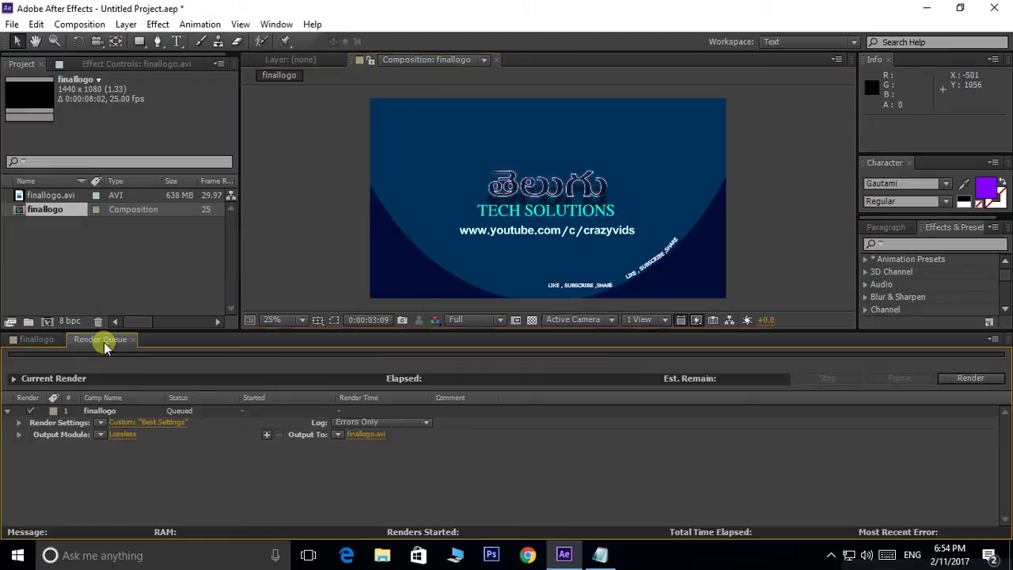
left_click(122, 434)
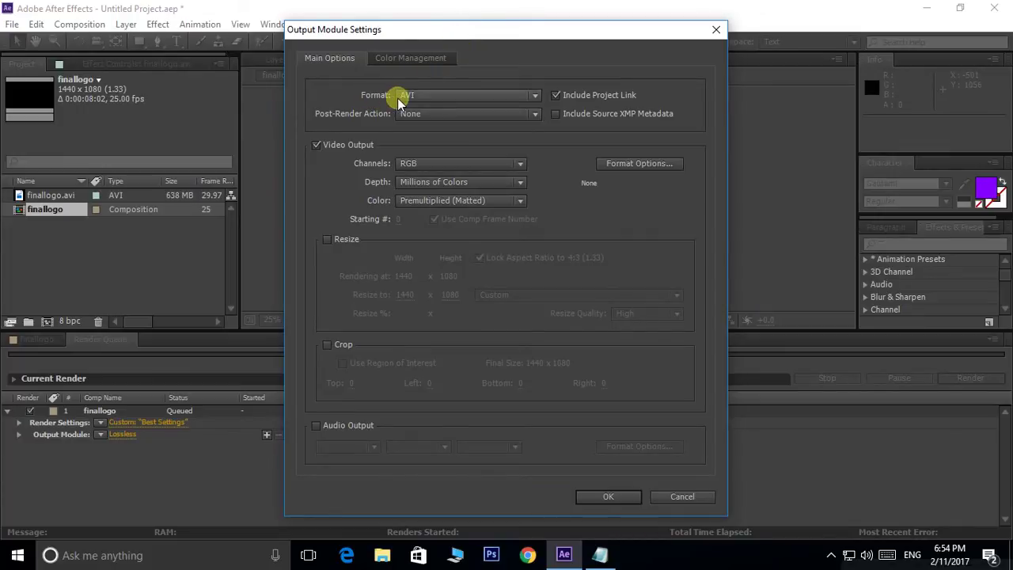
Change the output format from AVI to QuickTime and open its format options
left_click(531, 95)
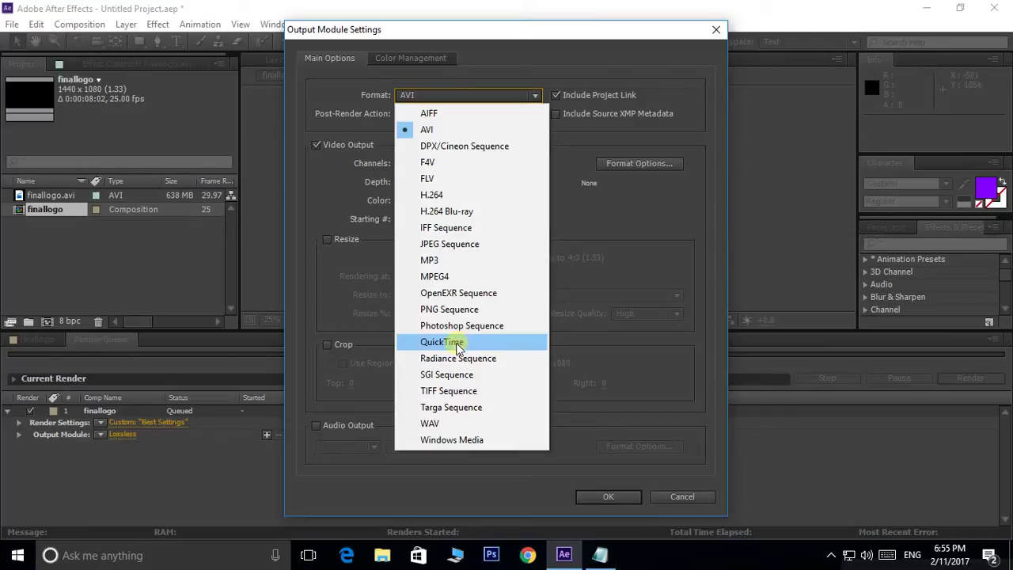
left_click(463, 345)
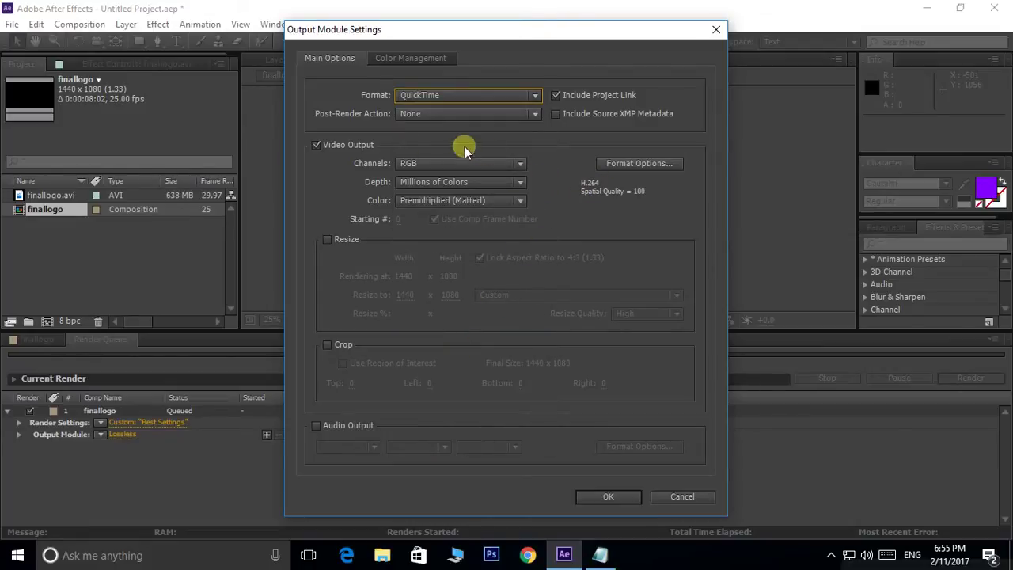
left_click(631, 164)
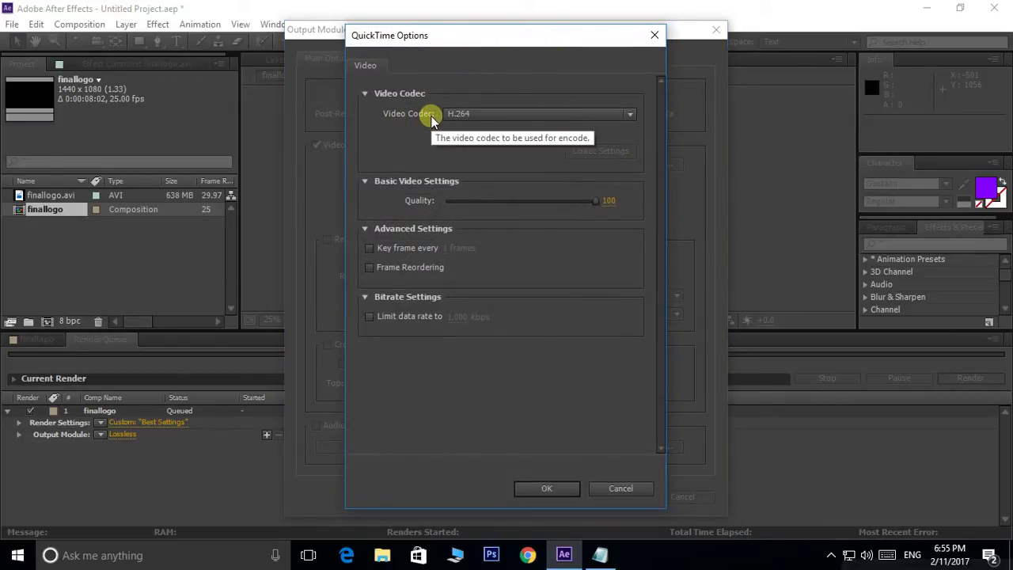
Keep the H.264 video codec at quality 100 and confirm the QuickTime options
left_click(635, 113)
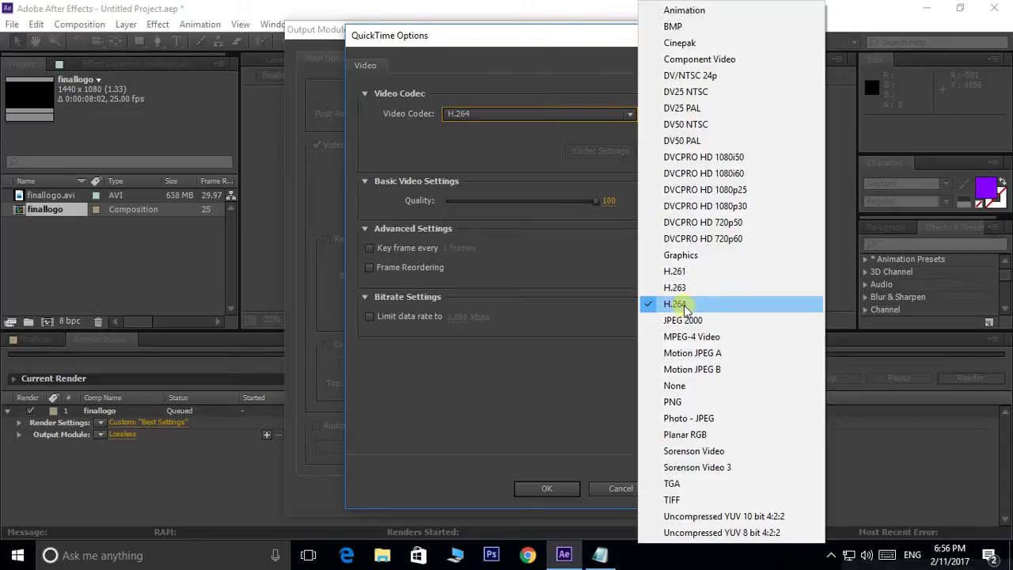
left_click(682, 306)
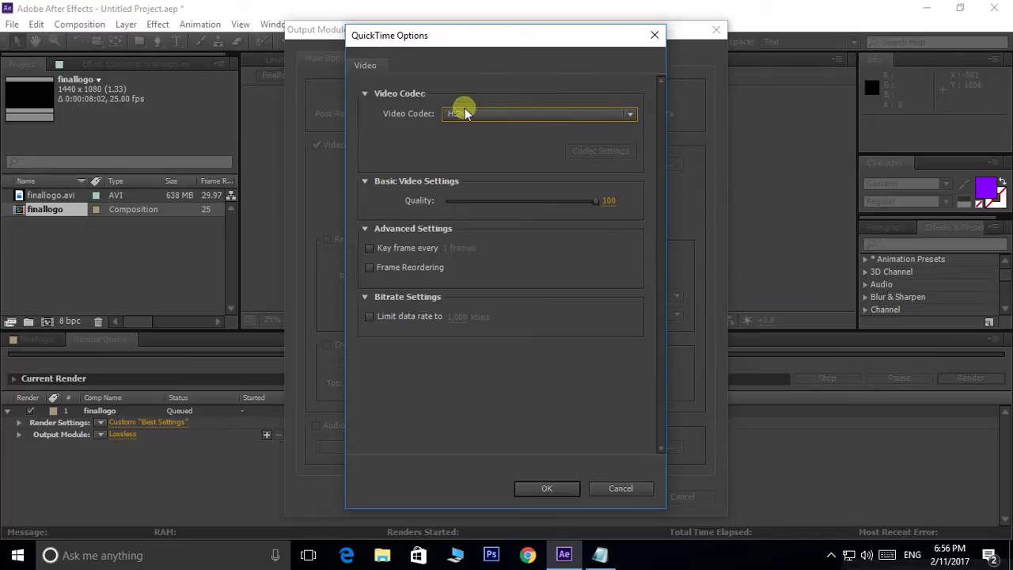
left_click(538, 114)
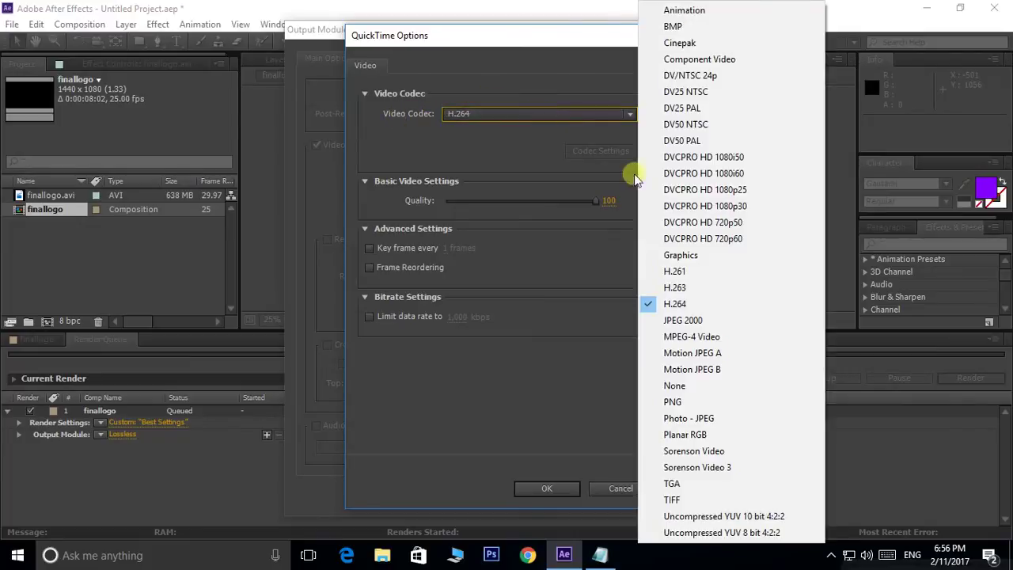
left_click(690, 306)
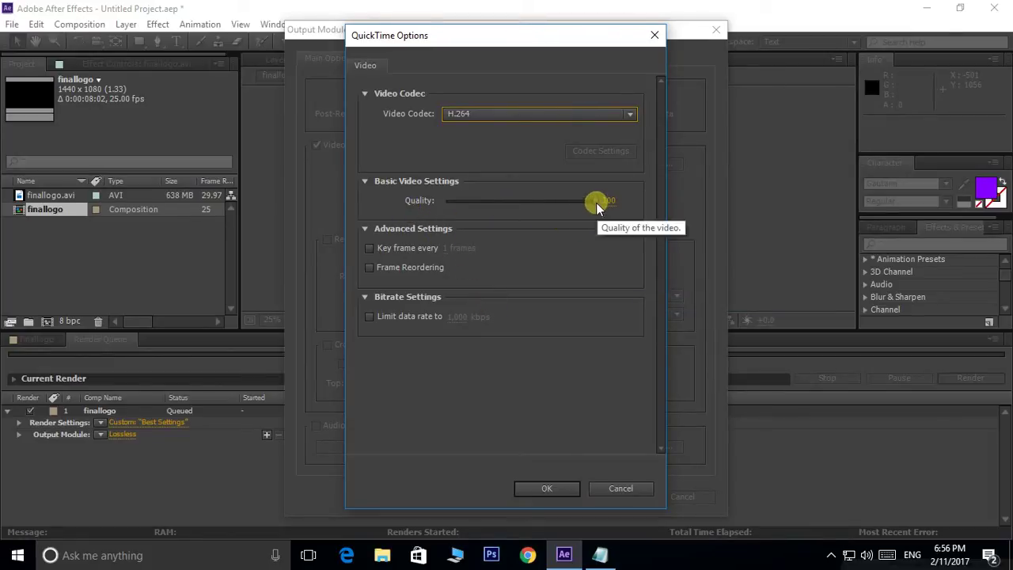
left_click_drag(588, 200, 535, 200)
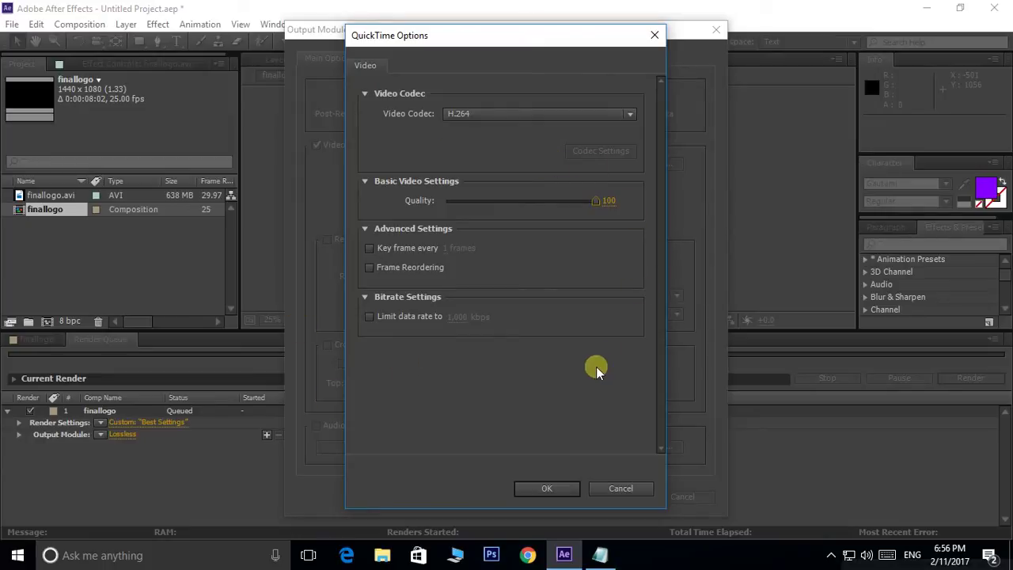
left_click(547, 488)
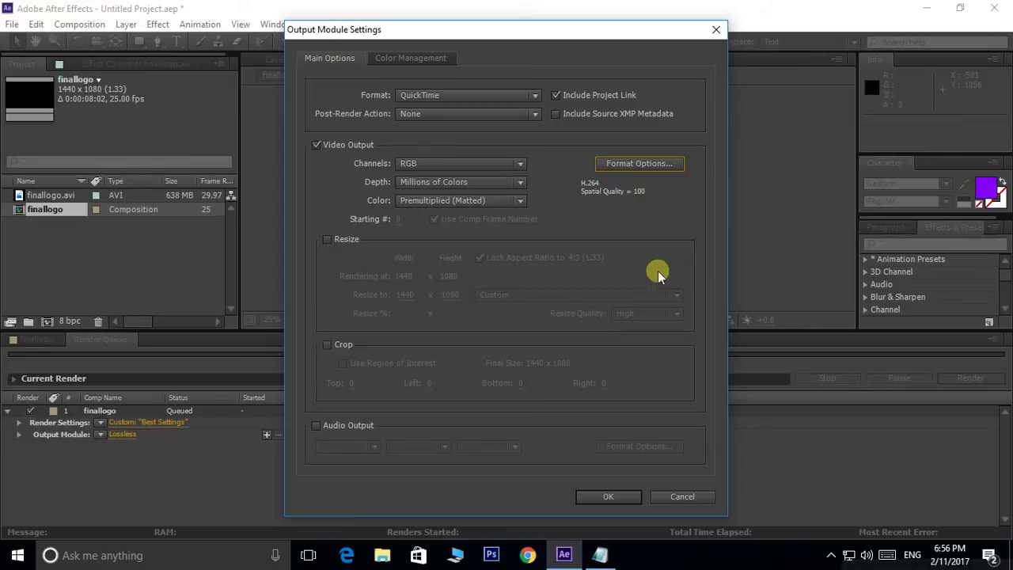
Enable 48 kHz 16-bit stereo audio and apply the QuickTime output to finallogo.mov
left_click(316, 425)
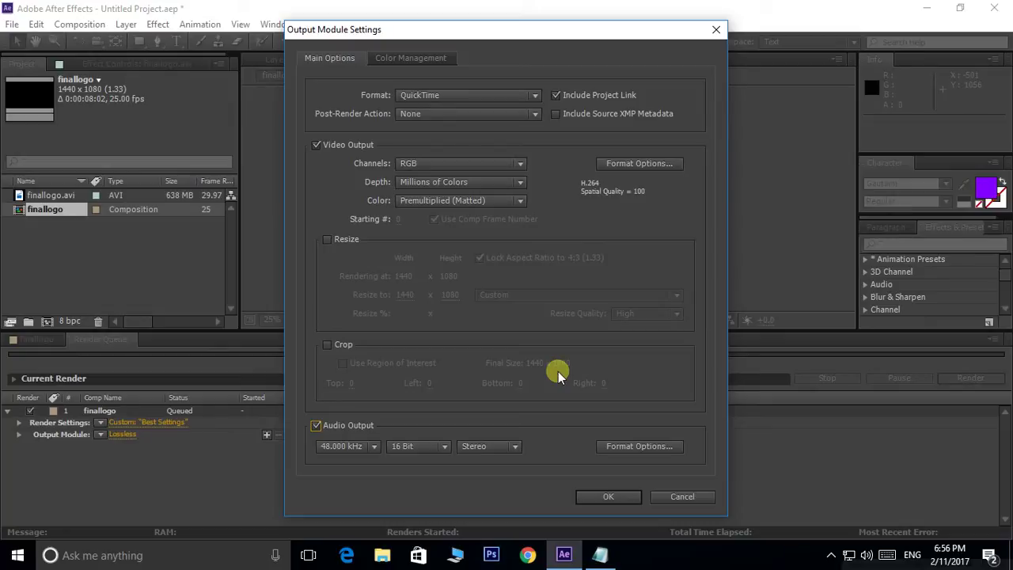
left_click(315, 425)
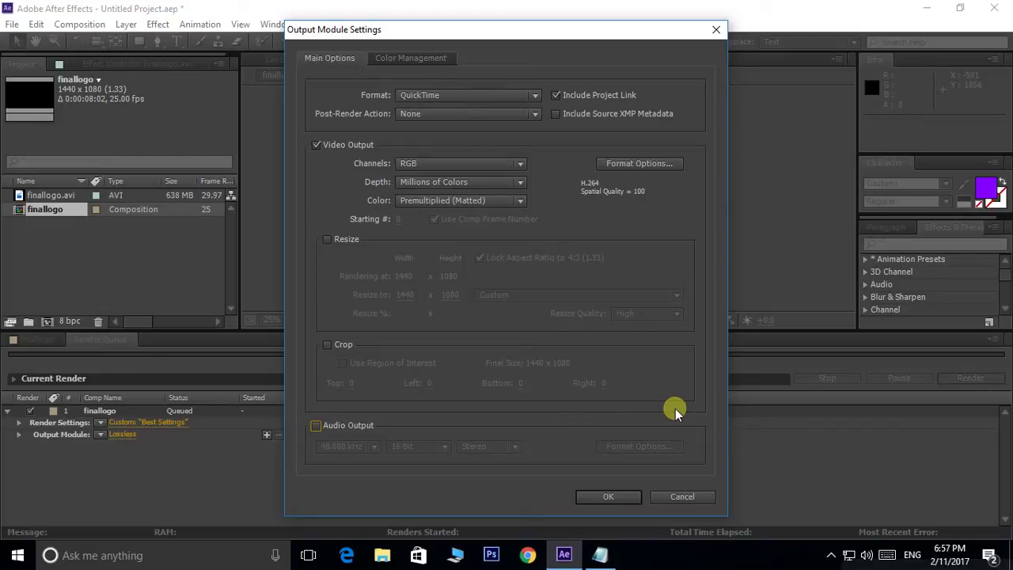
left_click(315, 426)
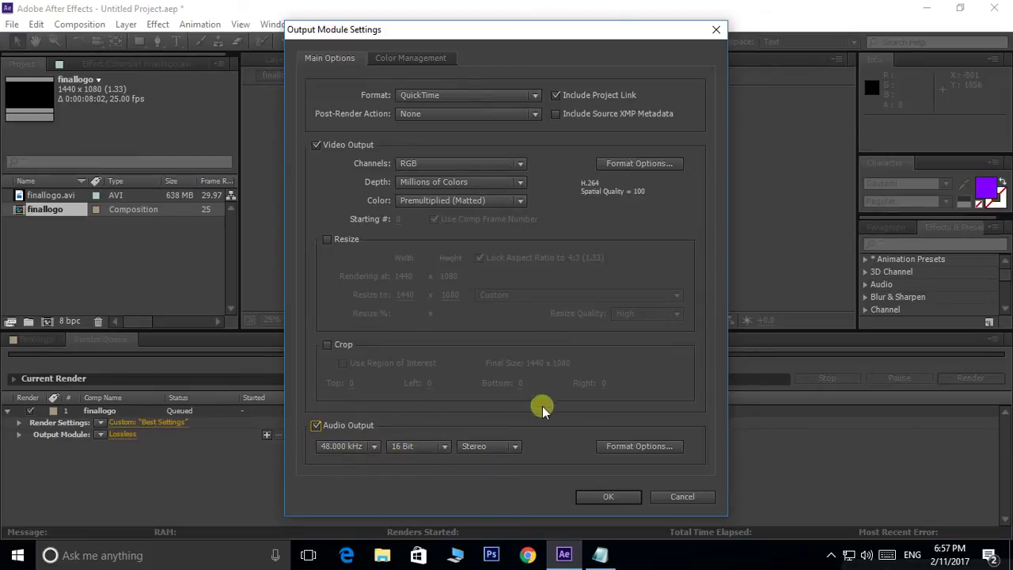
left_click(610, 495)
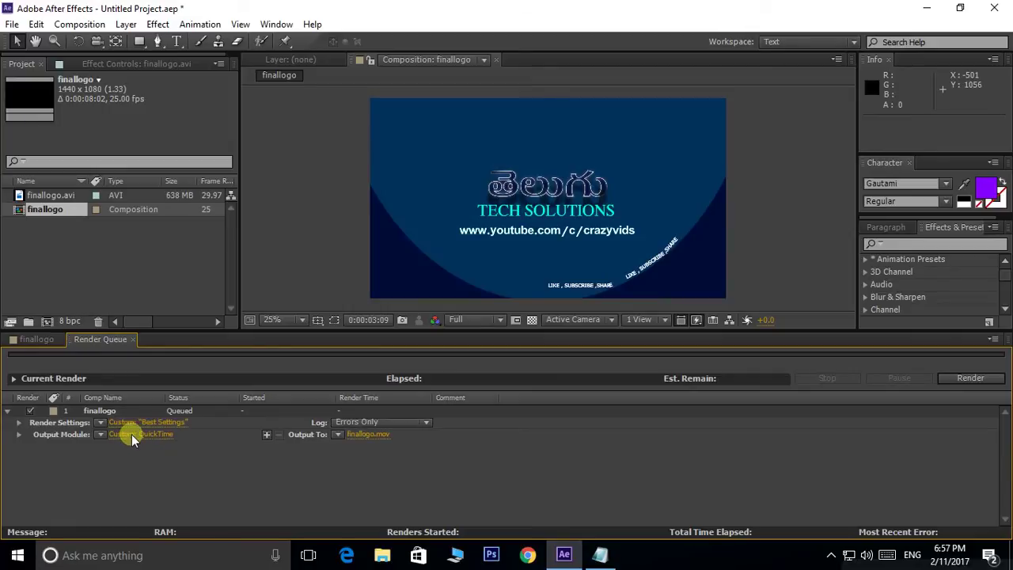
Save the current QuickTime output settings as a new output module template named 'myoutput'
left_click(101, 434)
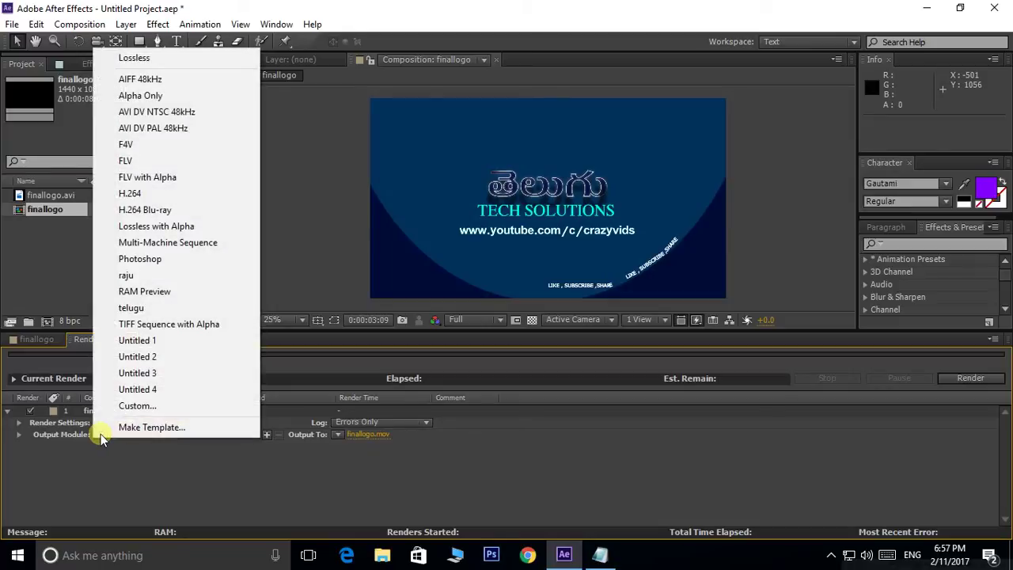
left_click(144, 429)
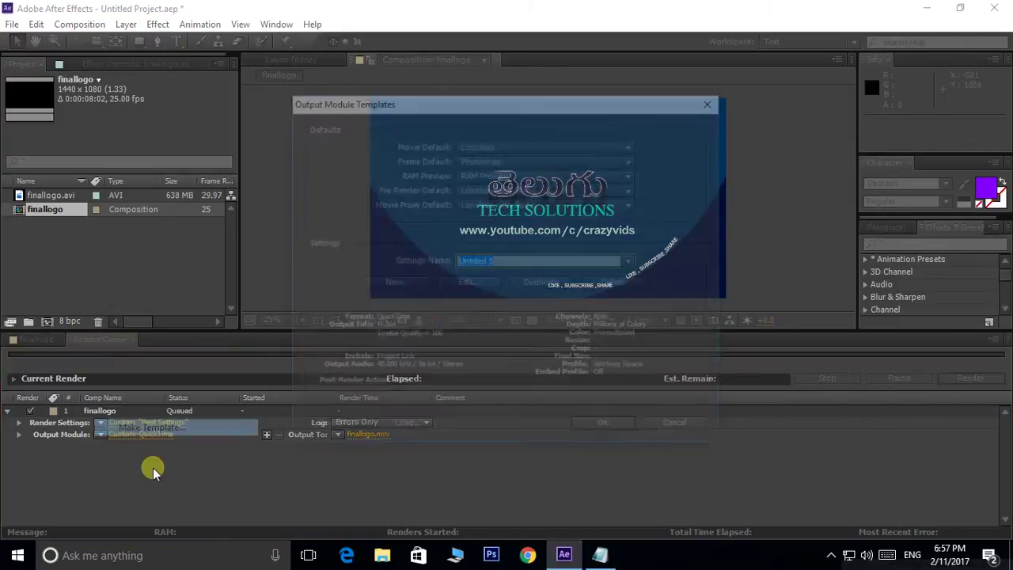
left_click_drag(528, 93, 556, 80)
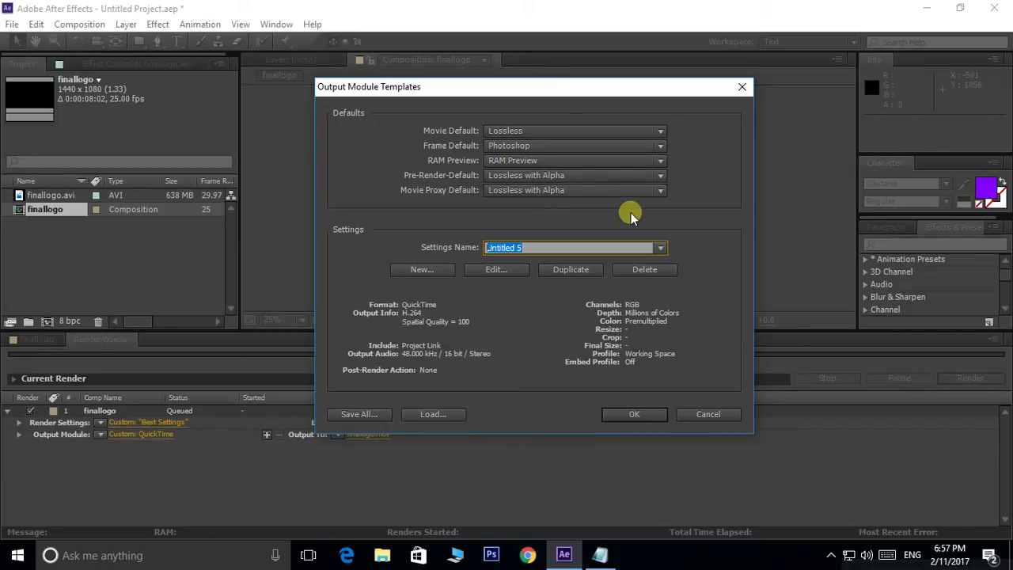
type("my")
type("out")
type("put")
left_click(635, 414)
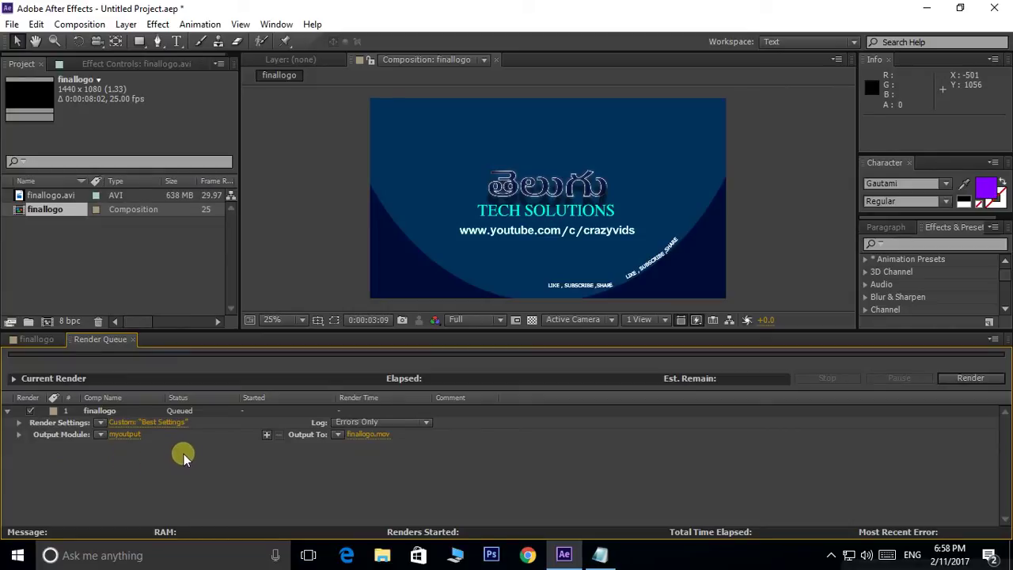
left_click(99, 437)
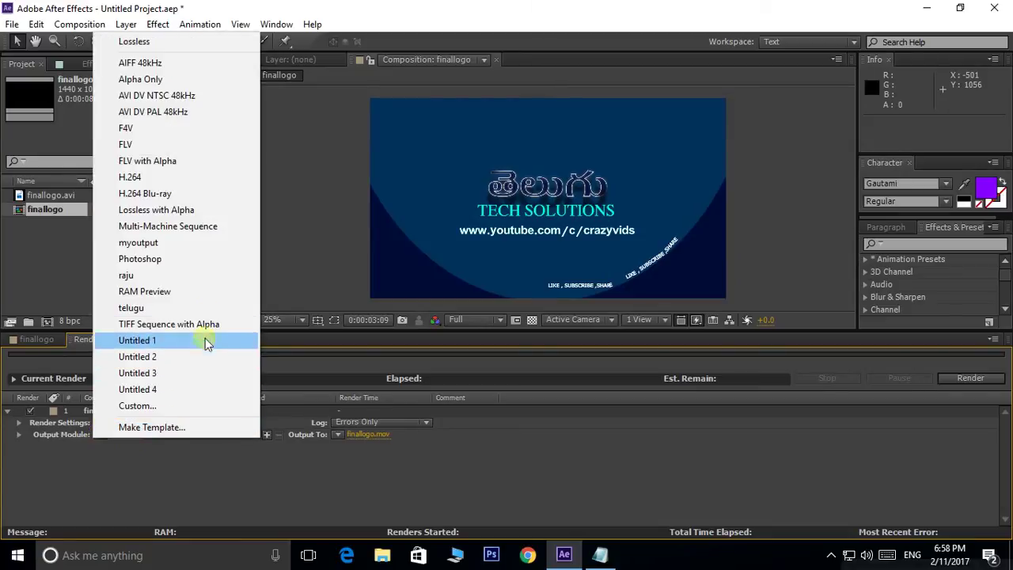
left_click(139, 245)
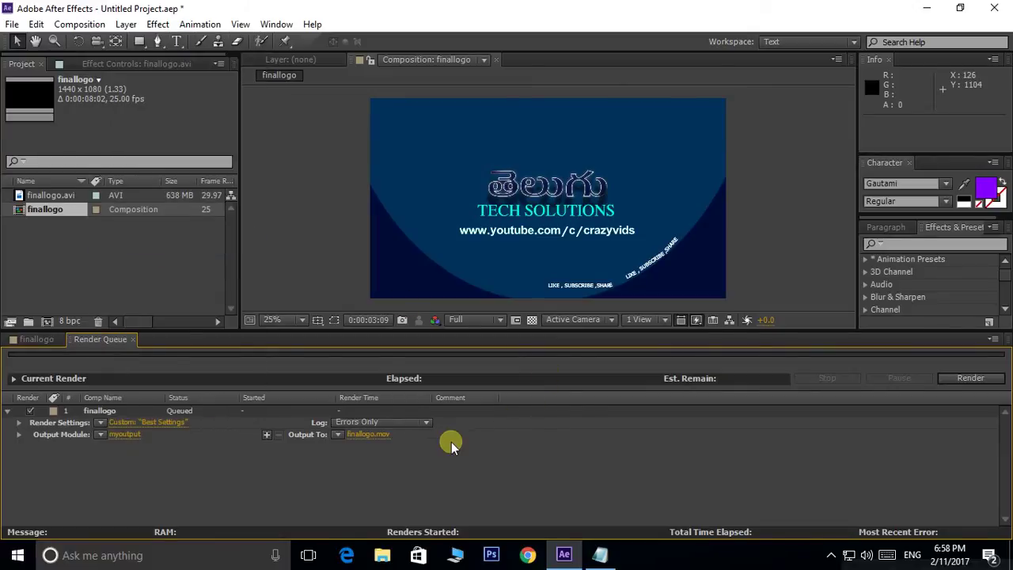
left_click(98, 435)
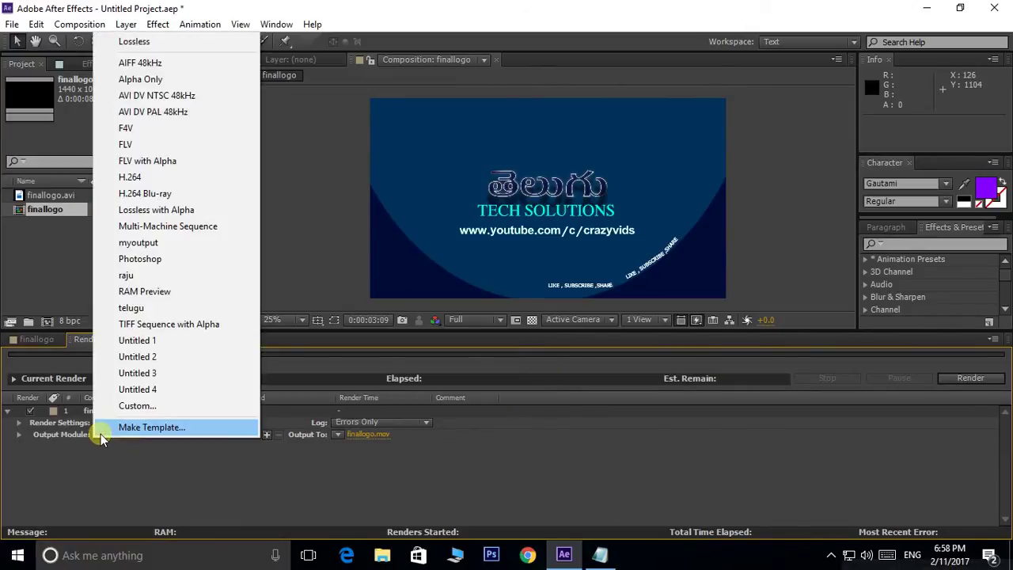
left_click(194, 485)
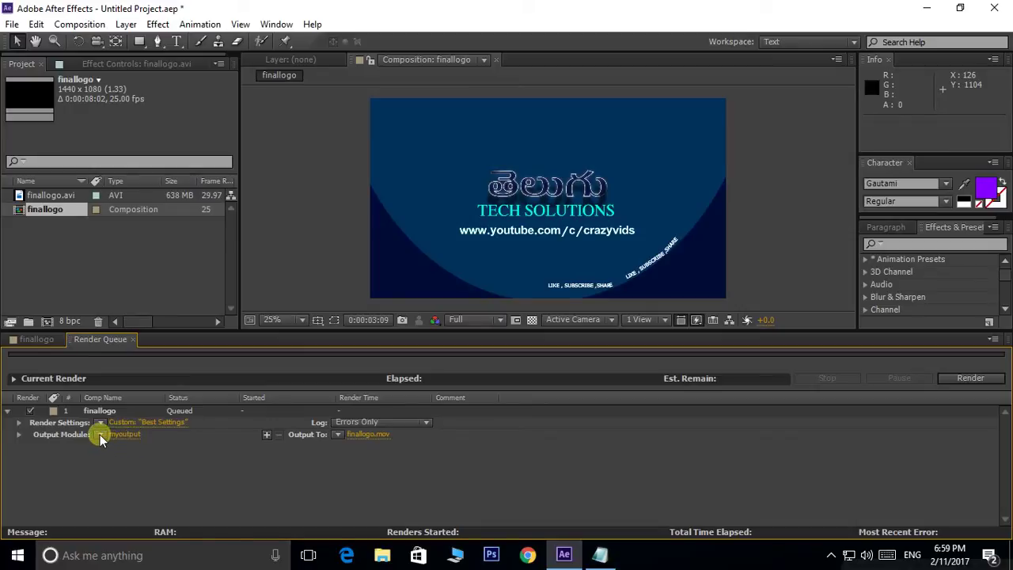
left_click(100, 435)
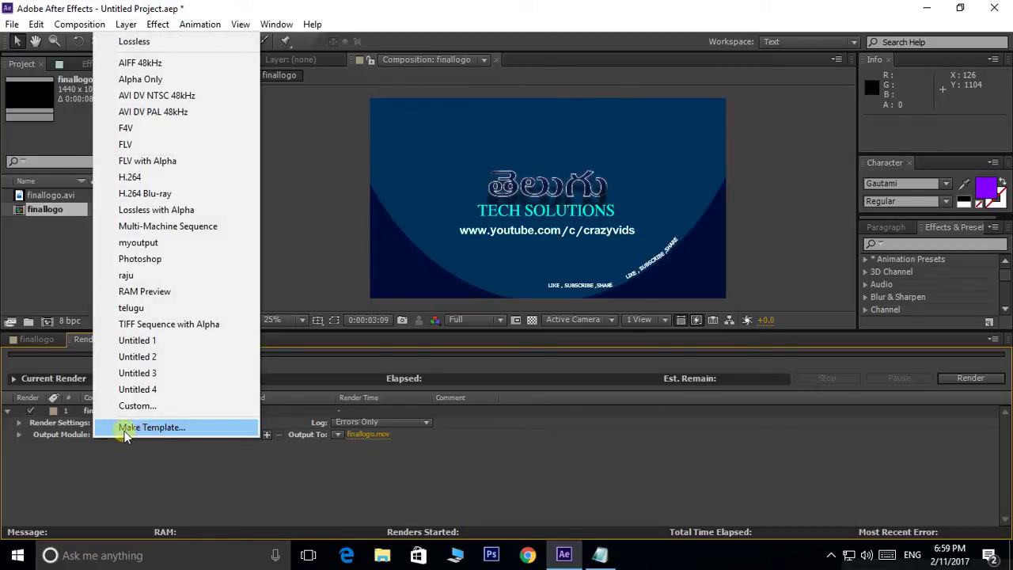
left_click(147, 429)
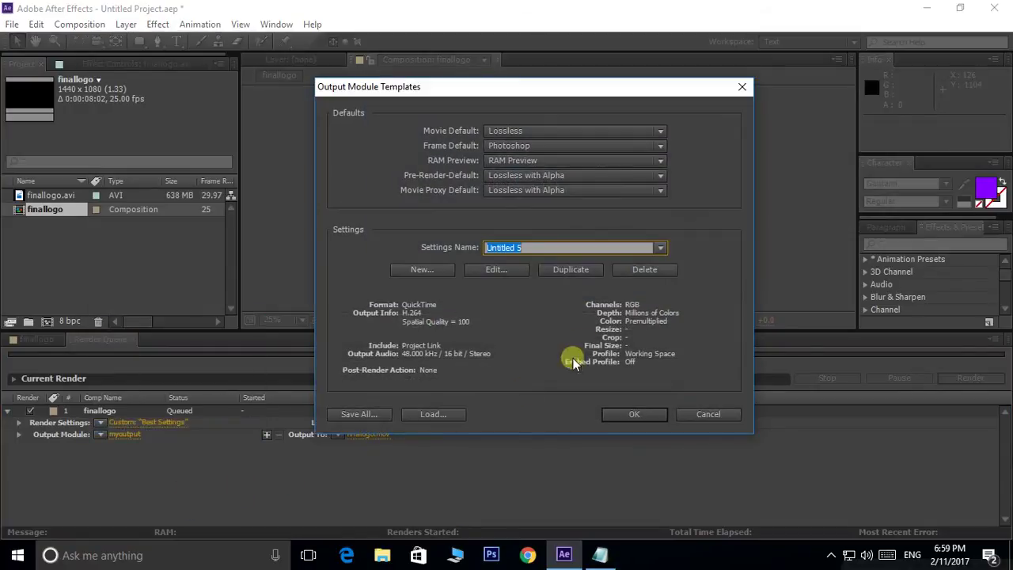
left_click(660, 247)
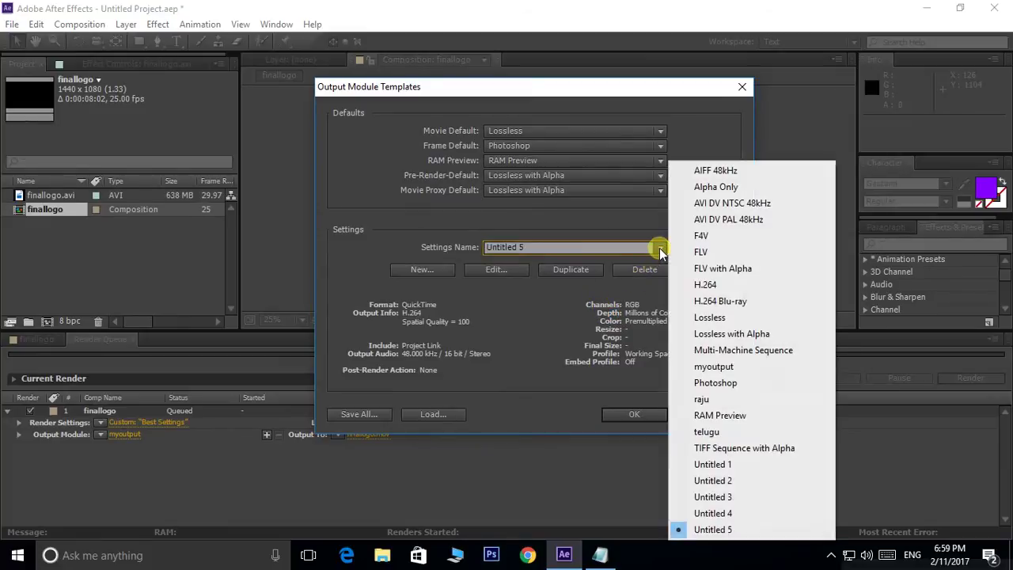
left_click(722, 369)
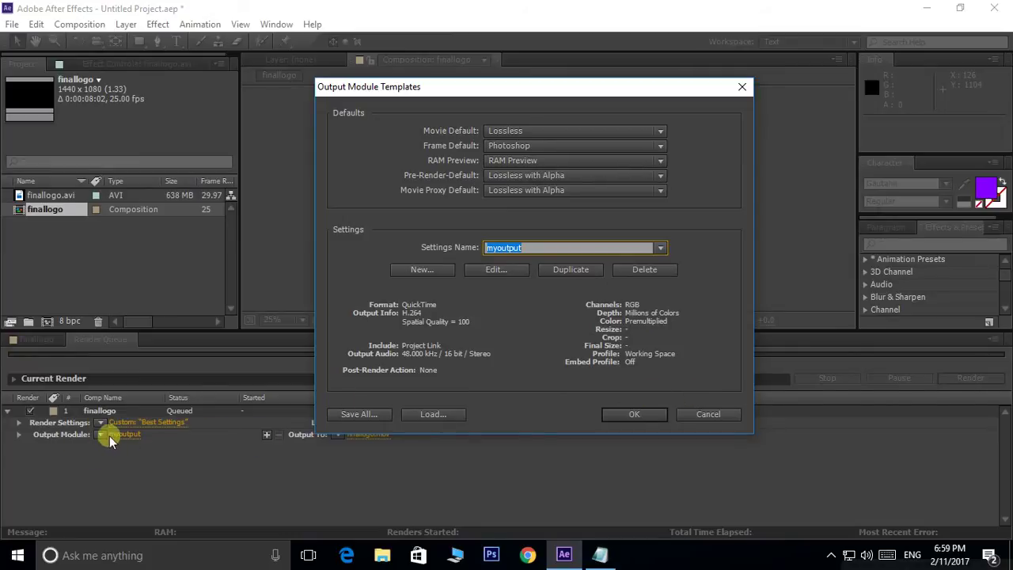
left_click(726, 415)
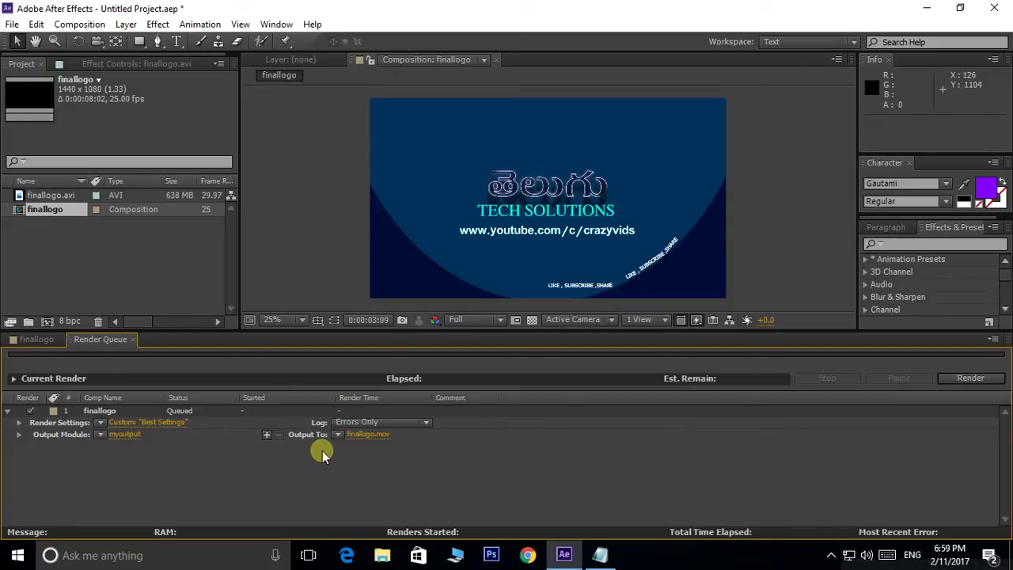
Save the finallogo output to the Desktop, replacing 'finallogo' in the .mov file name with the user's name
left_click(365, 434)
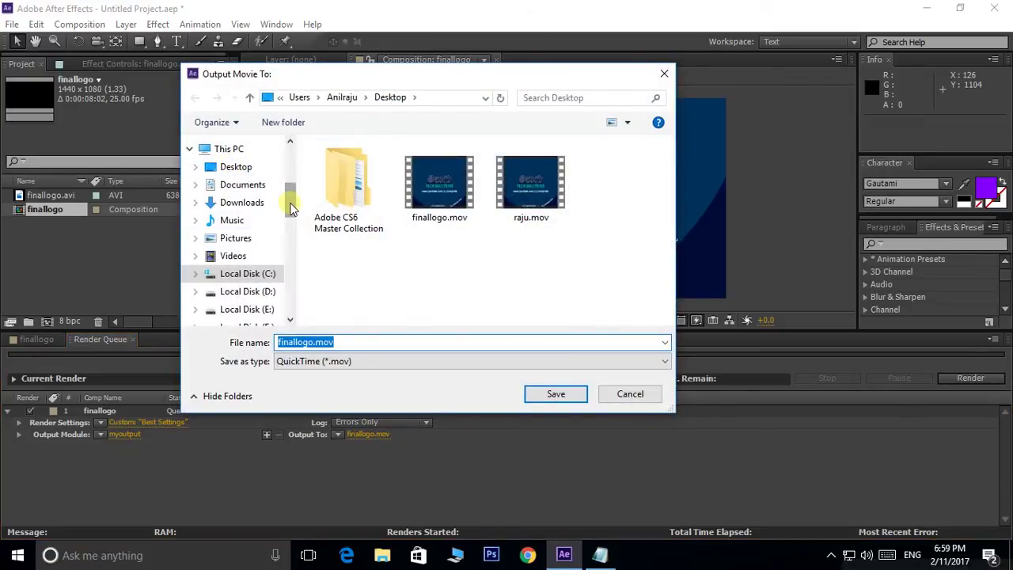
scroll(290, 220, "down", 3)
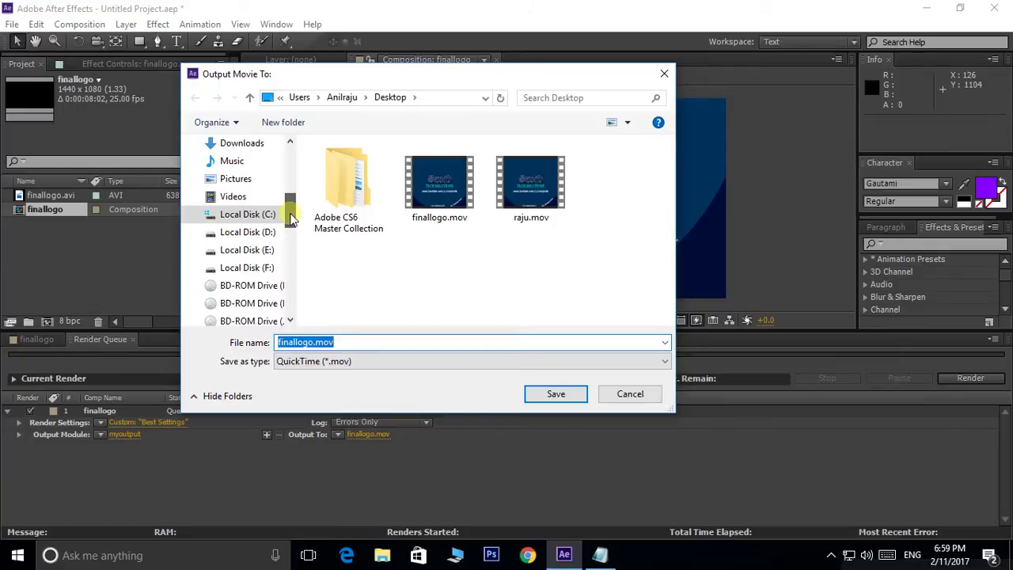
scroll(290, 219, "up", 2)
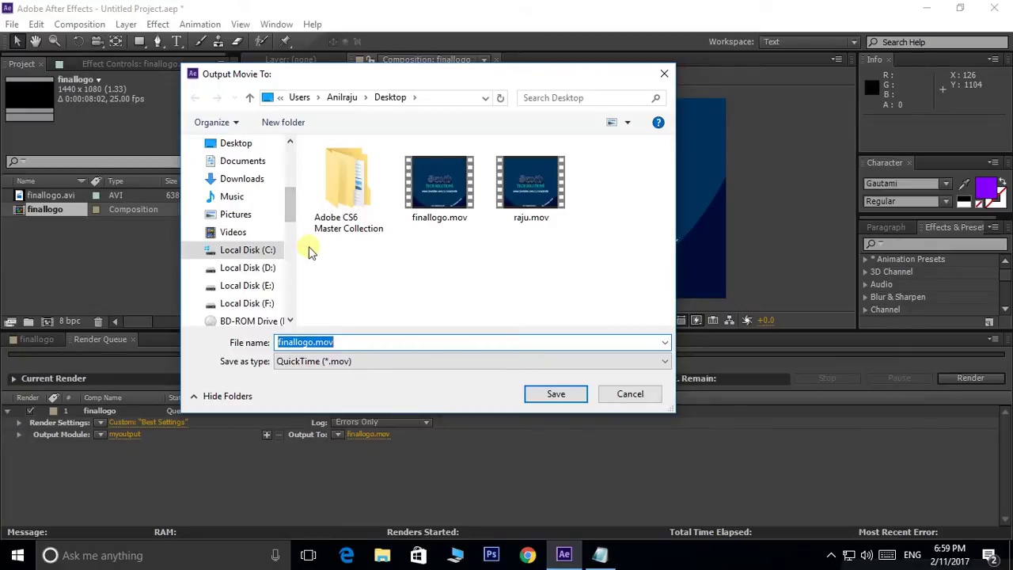
scroll(291, 211, "up", 3)
left_click(235, 190)
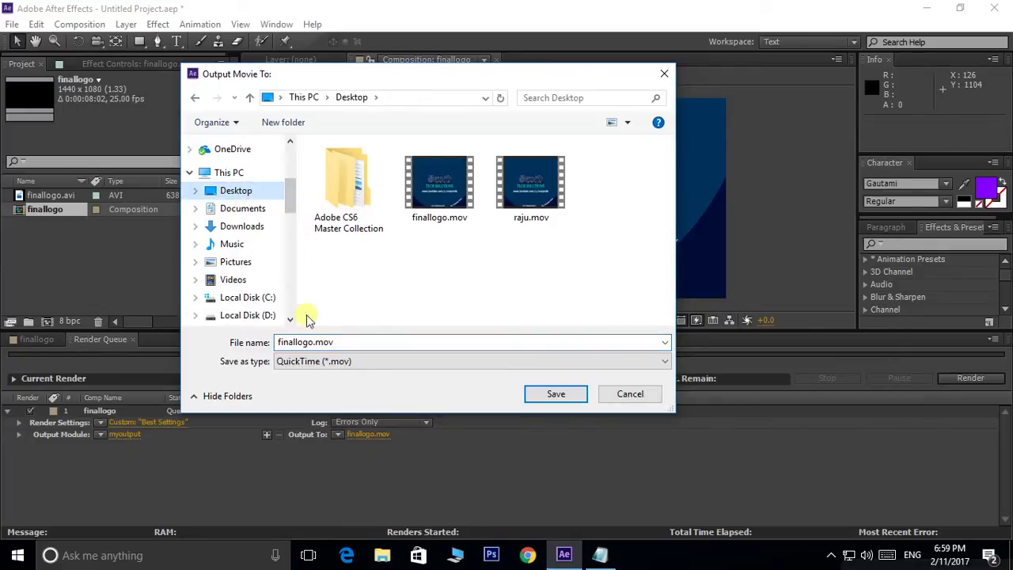
left_click(356, 346)
left_click(316, 342)
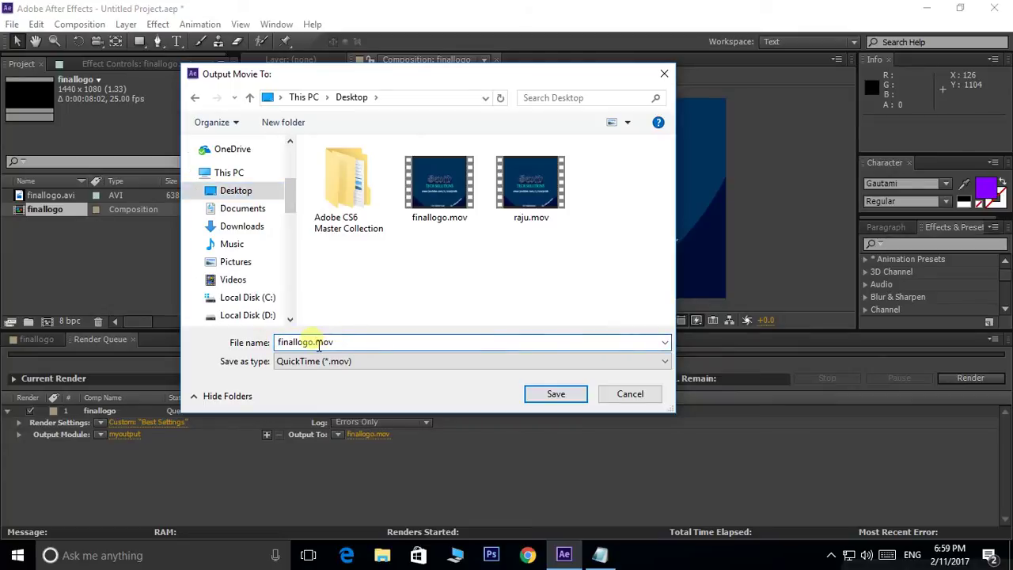
left_click_drag(315, 341, 228, 342)
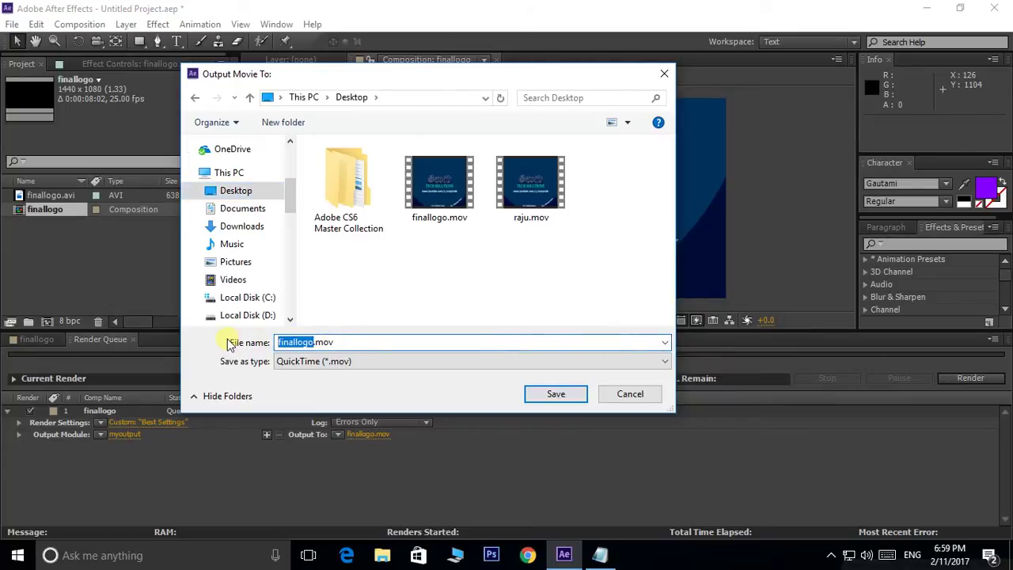
type("aniilraj")
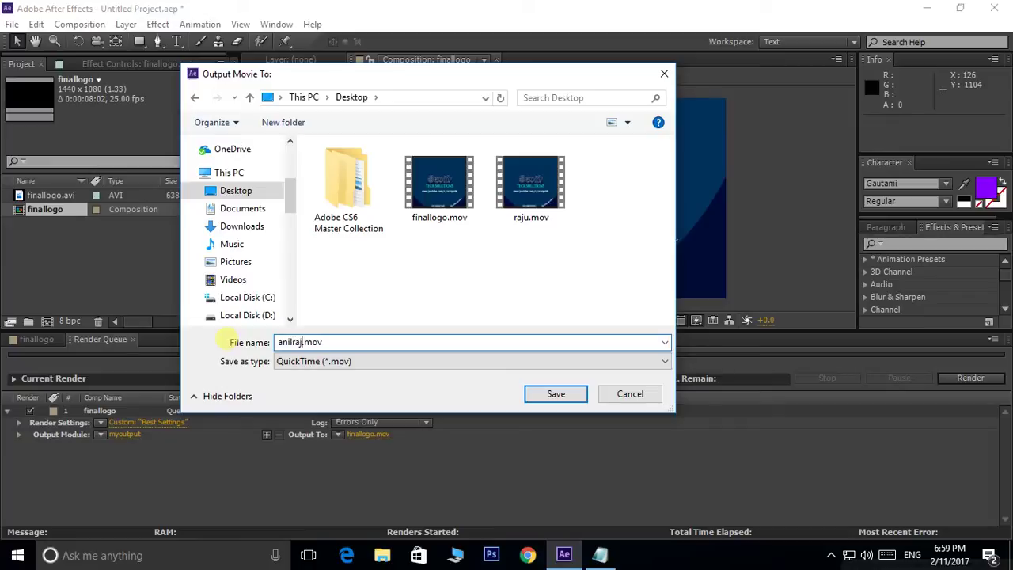
type("u")
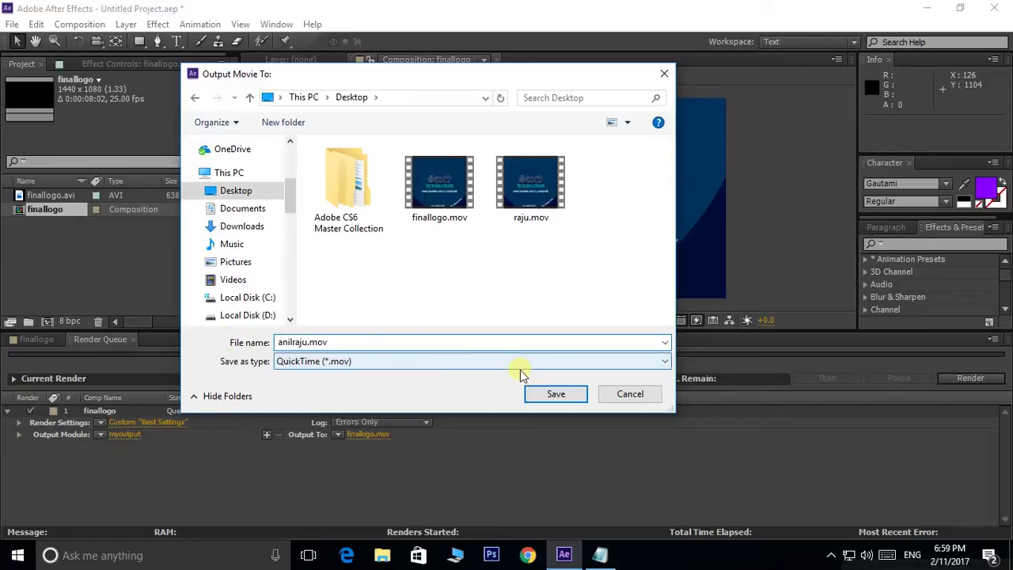
left_click(544, 395)
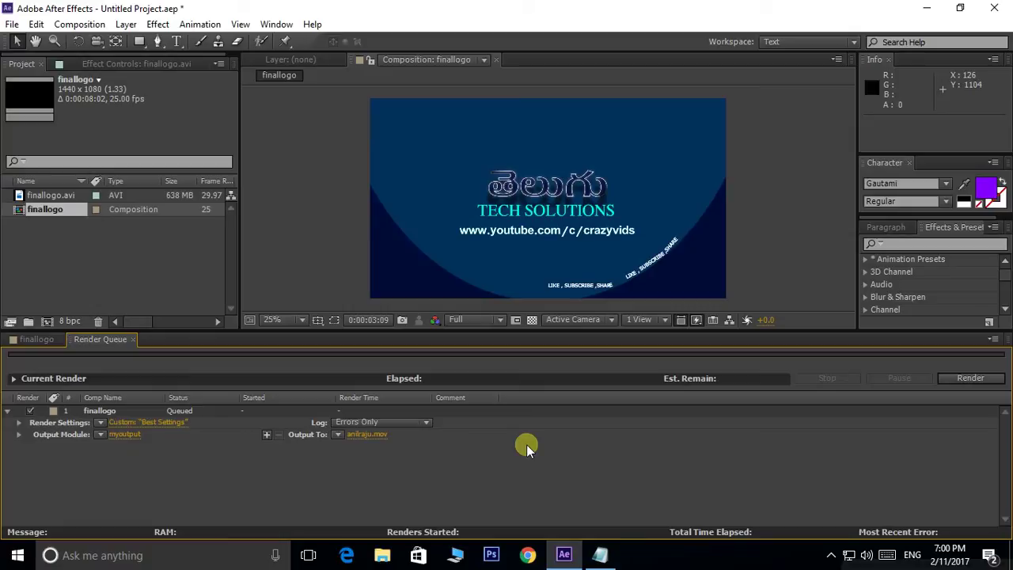
left_click(514, 137)
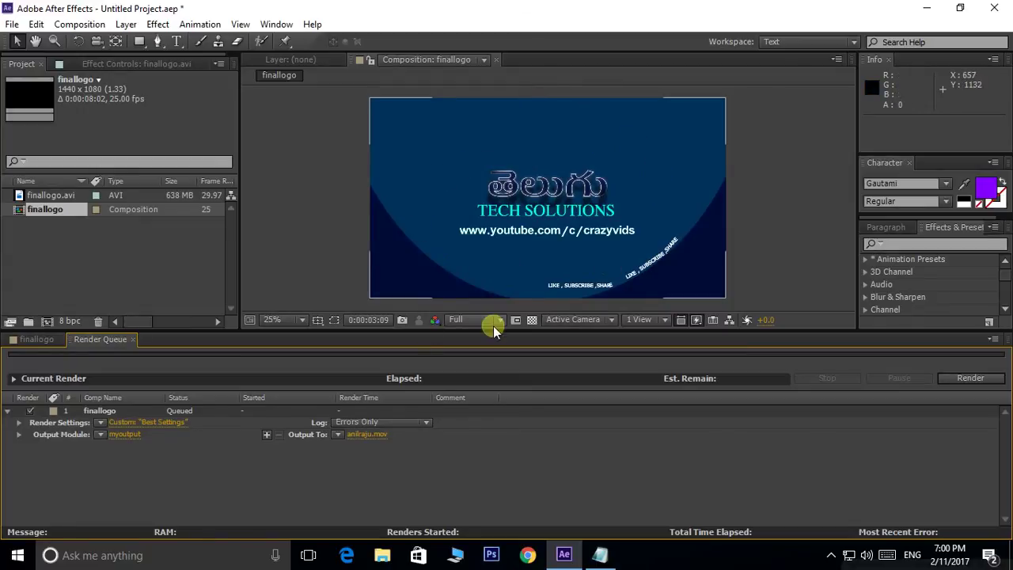
left_click(297, 350)
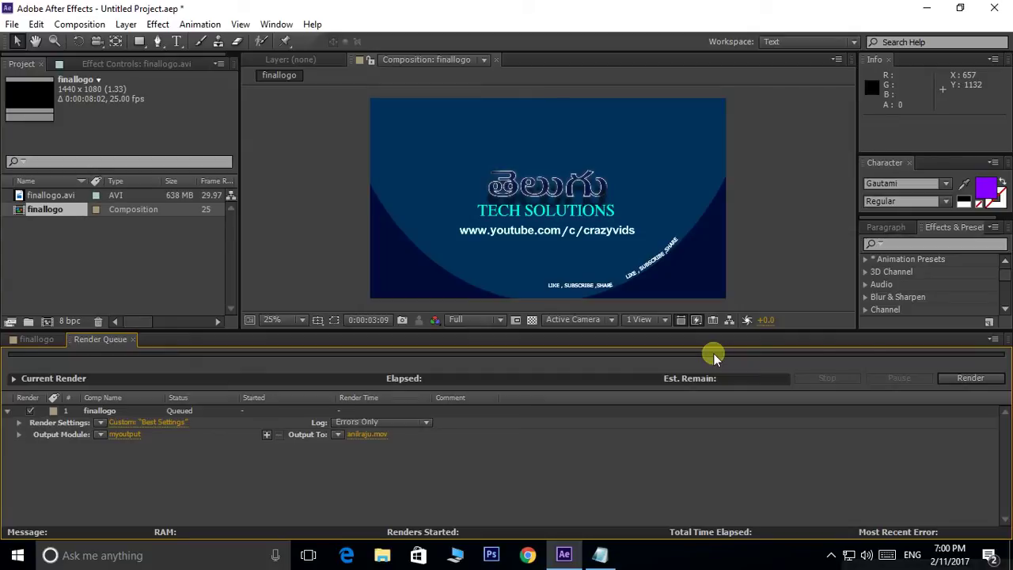
Render finallogo, pausing and resuming it until it is Done in 11 seconds, then clear the selections
left_click(973, 378)
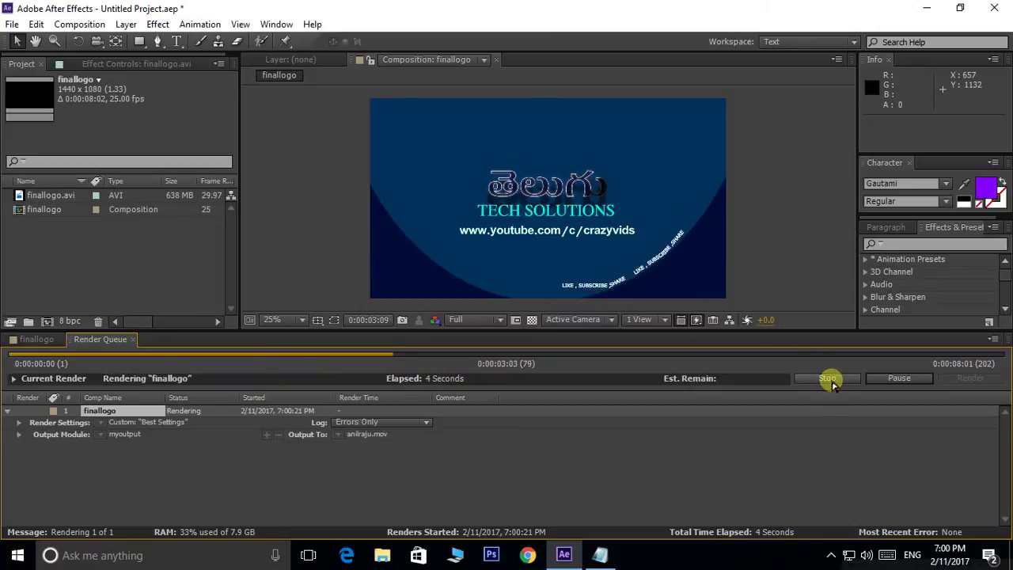
left_click(903, 379)
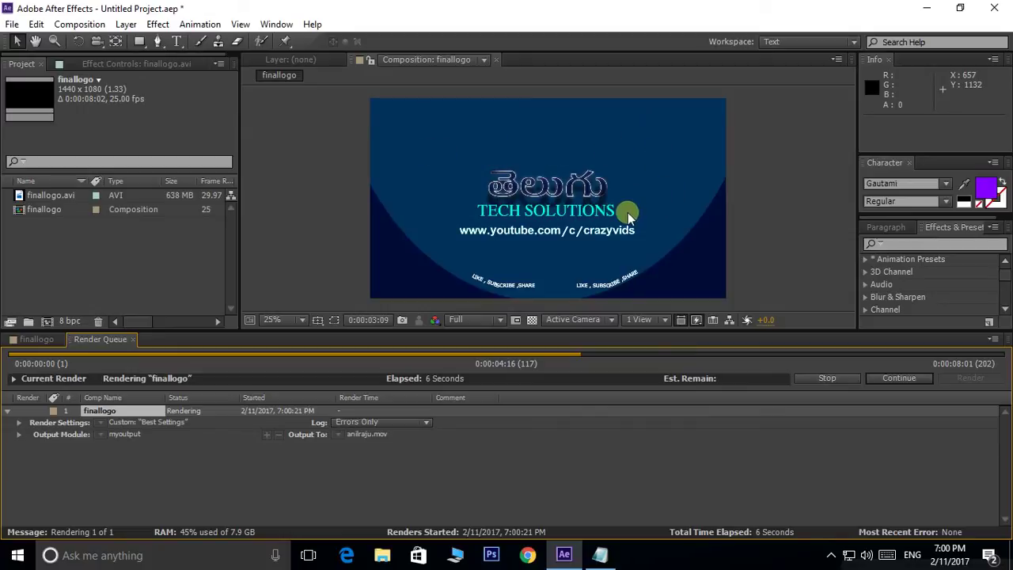
left_click(897, 378)
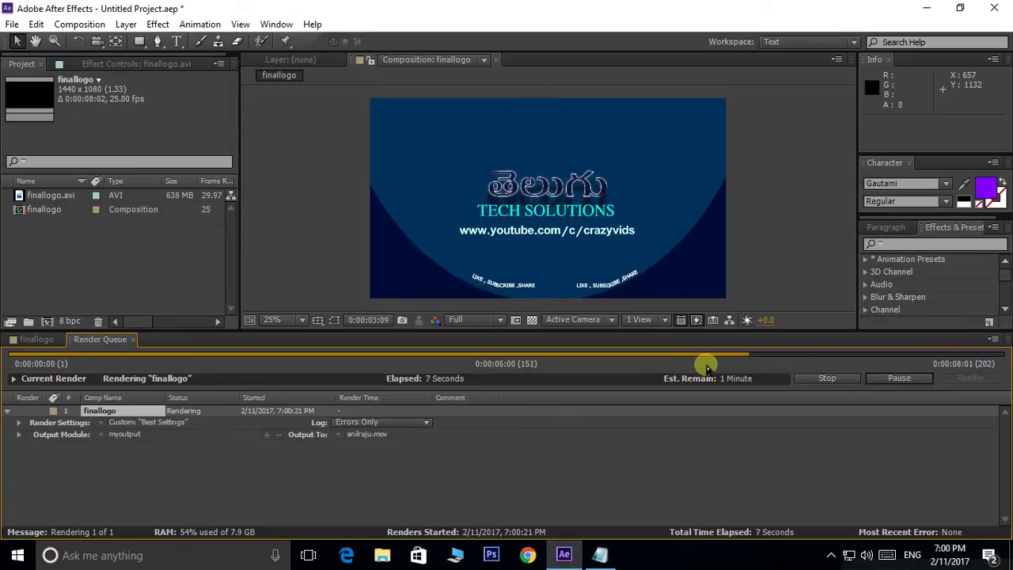
left_click(541, 240)
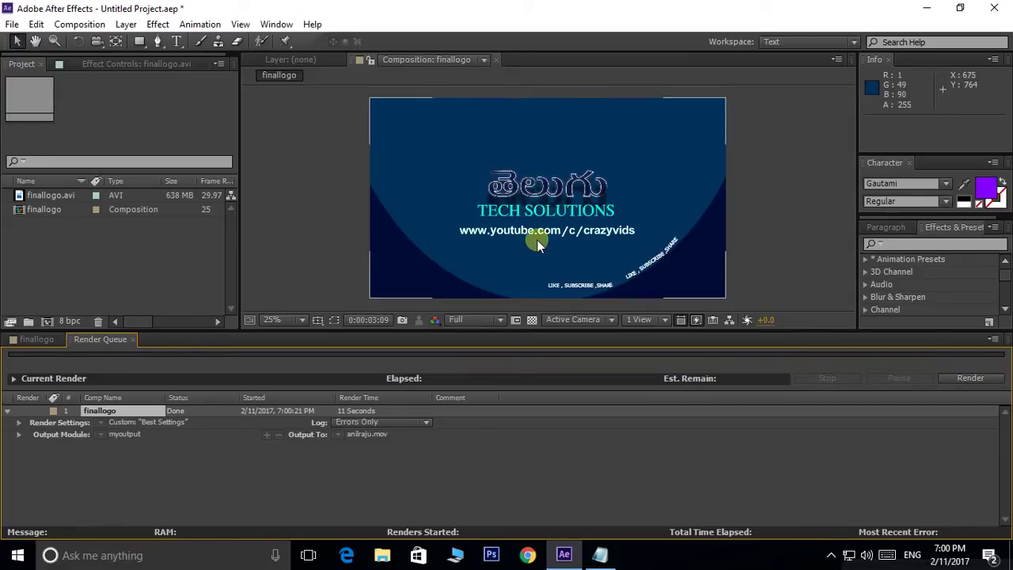
left_click(458, 192)
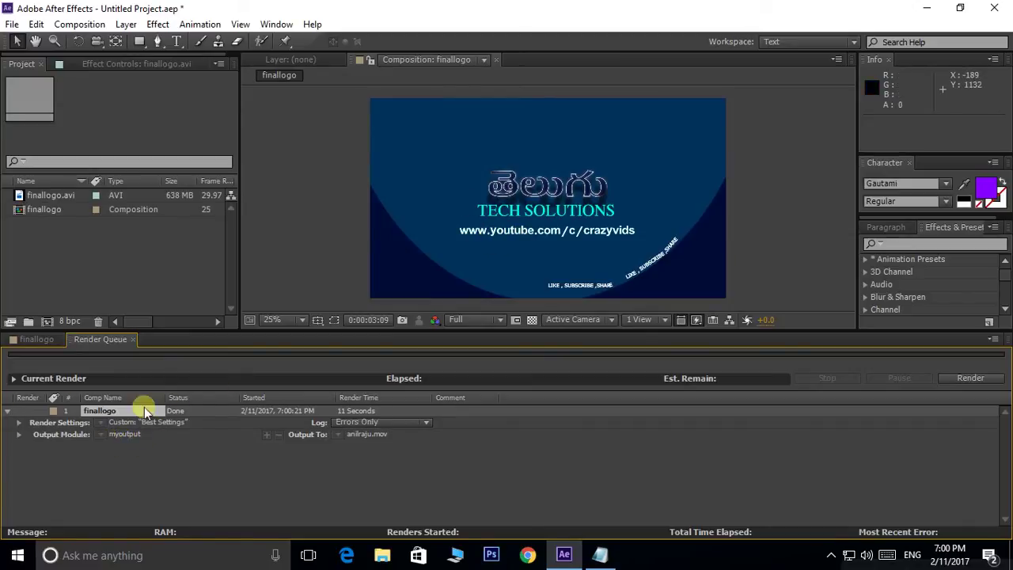
left_click(202, 457)
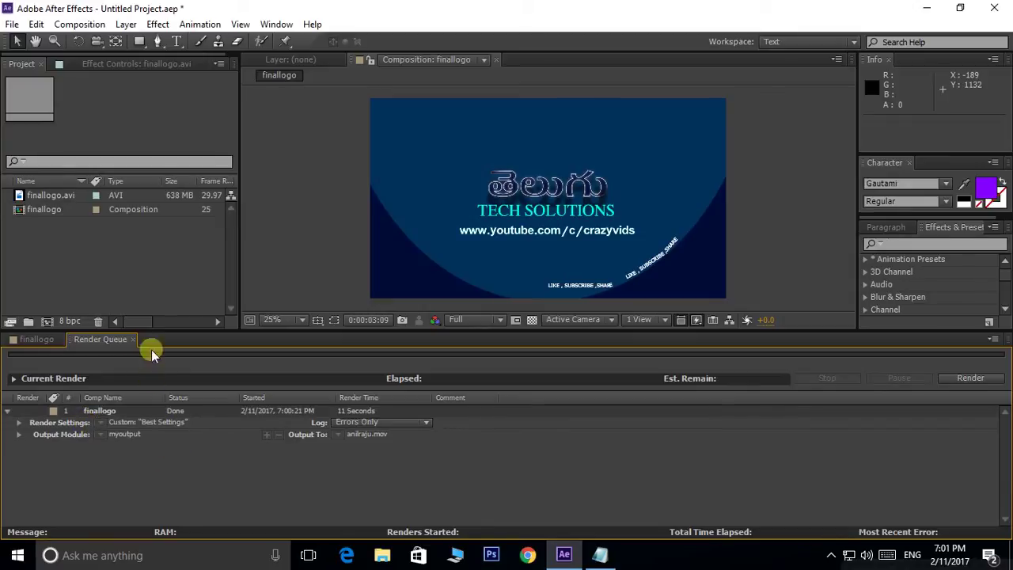
Select the finallogo.avi layer in the finallogo timeline and add the composition to the Render Queue again
left_click(79, 24)
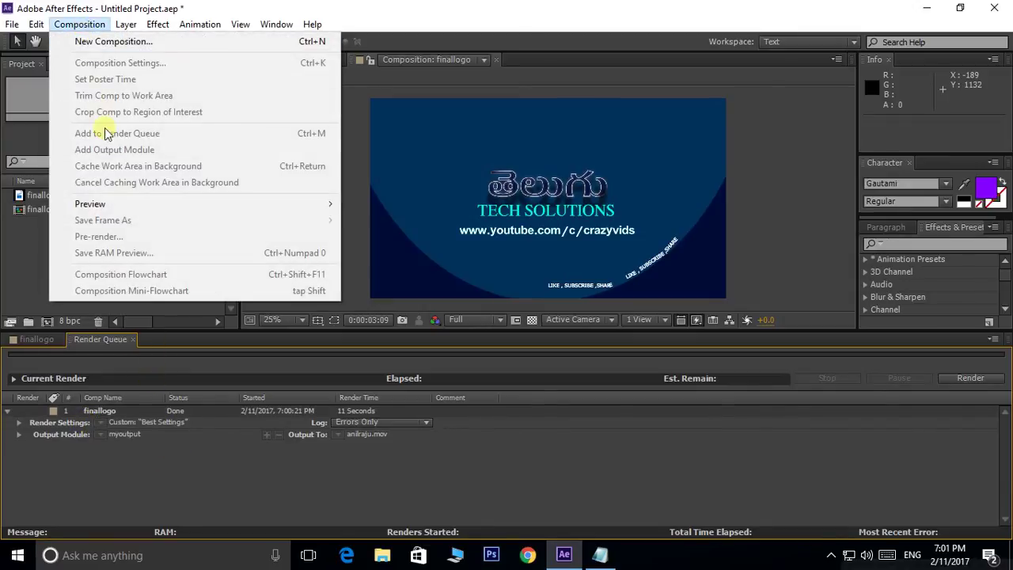
left_click(164, 457)
left_click(31, 338)
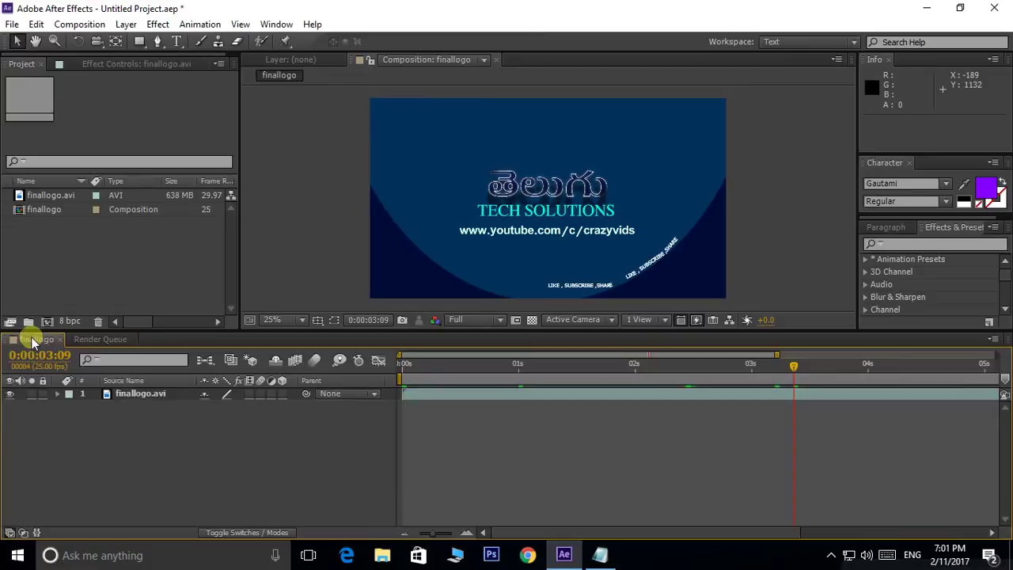
left_click(130, 395)
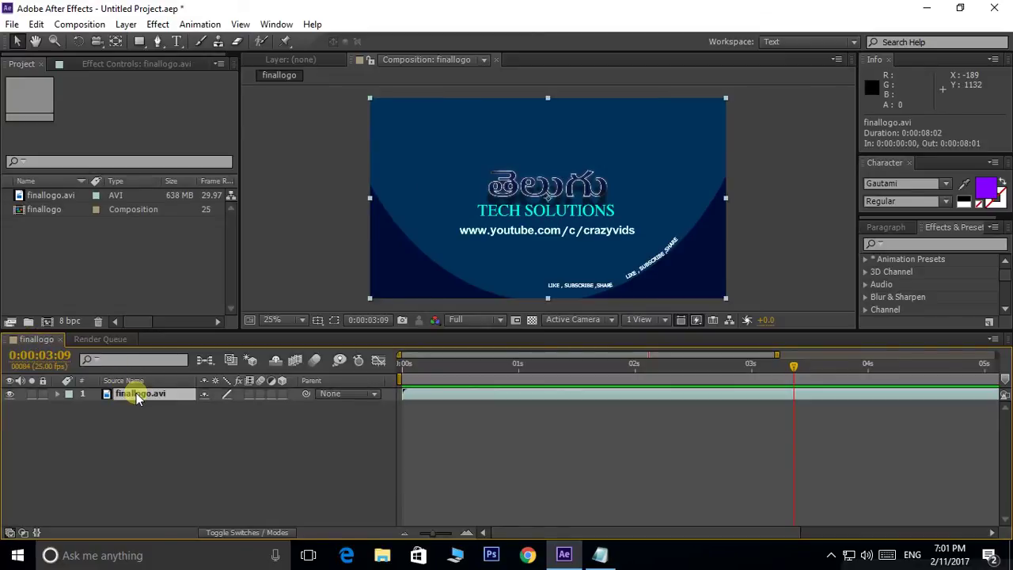
left_click(168, 442)
left_click(134, 393)
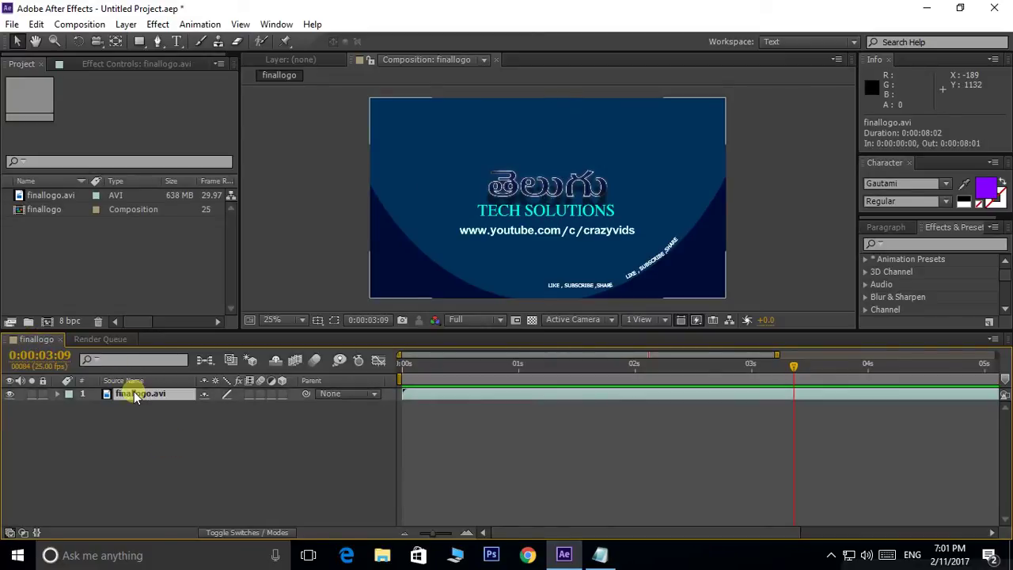
left_click(76, 24)
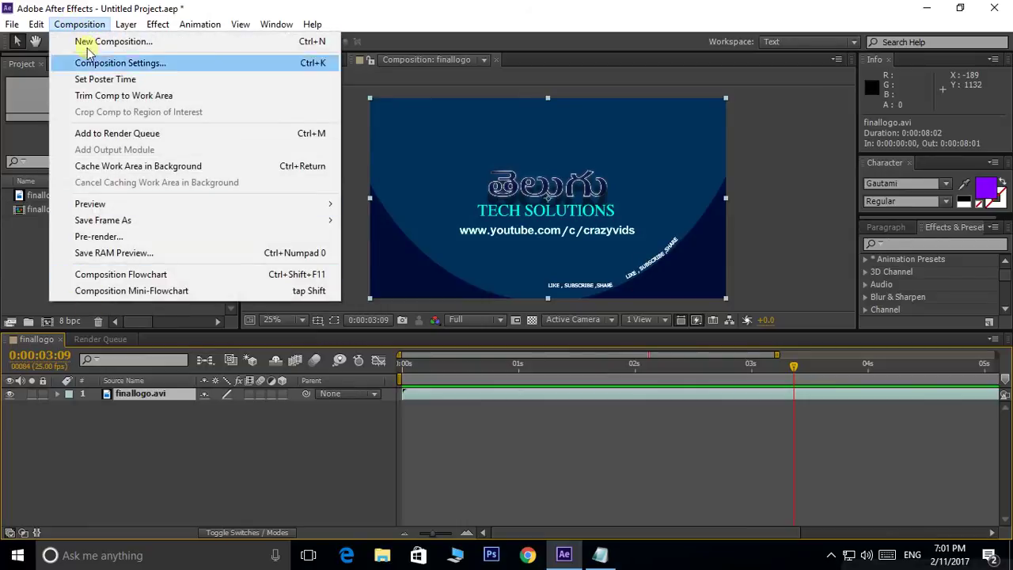
left_click(123, 135)
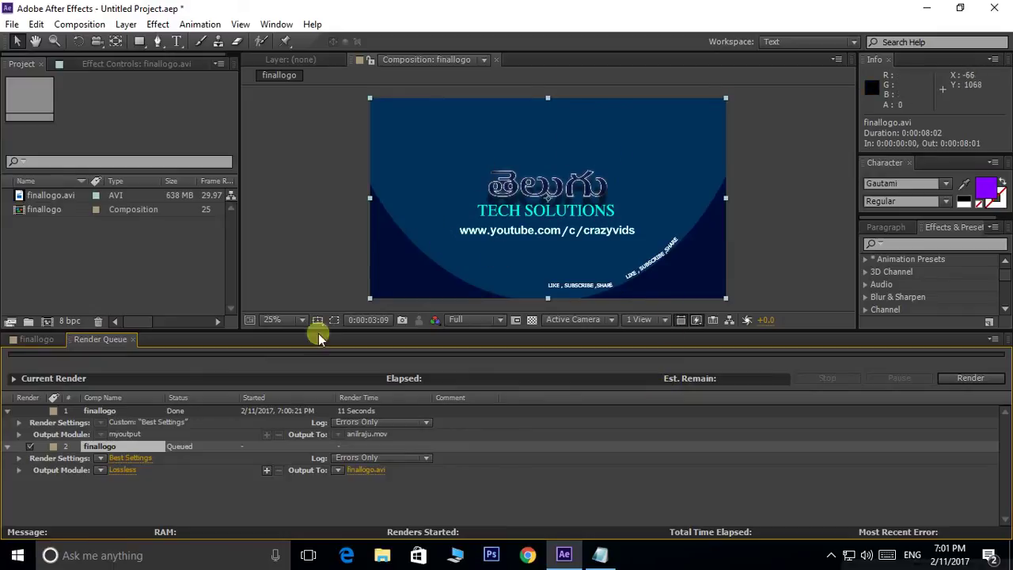
Apply myoutput to the second queue item, review its QuickTime format options, then list the available formats
left_click(100, 470)
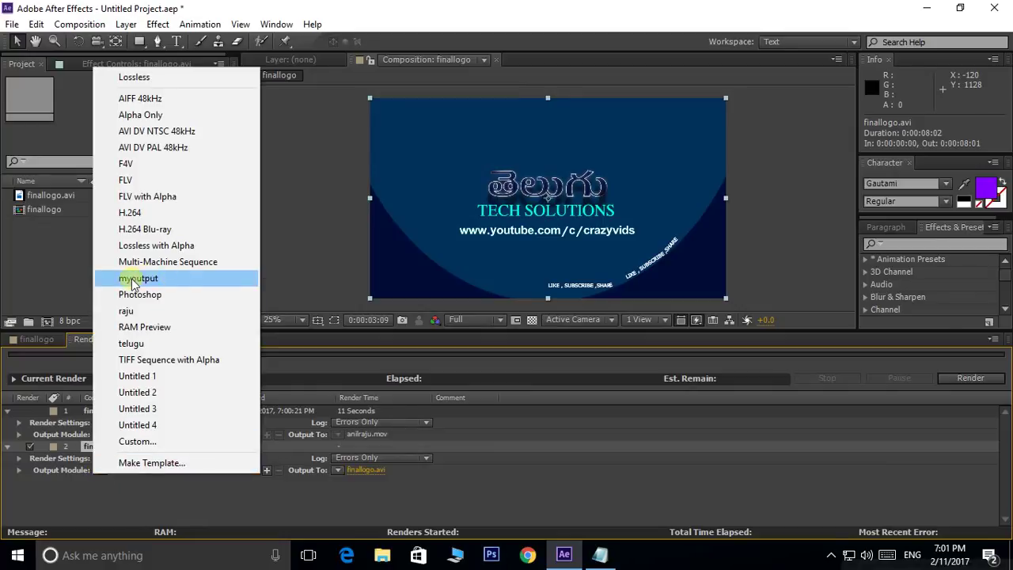
left_click(153, 281)
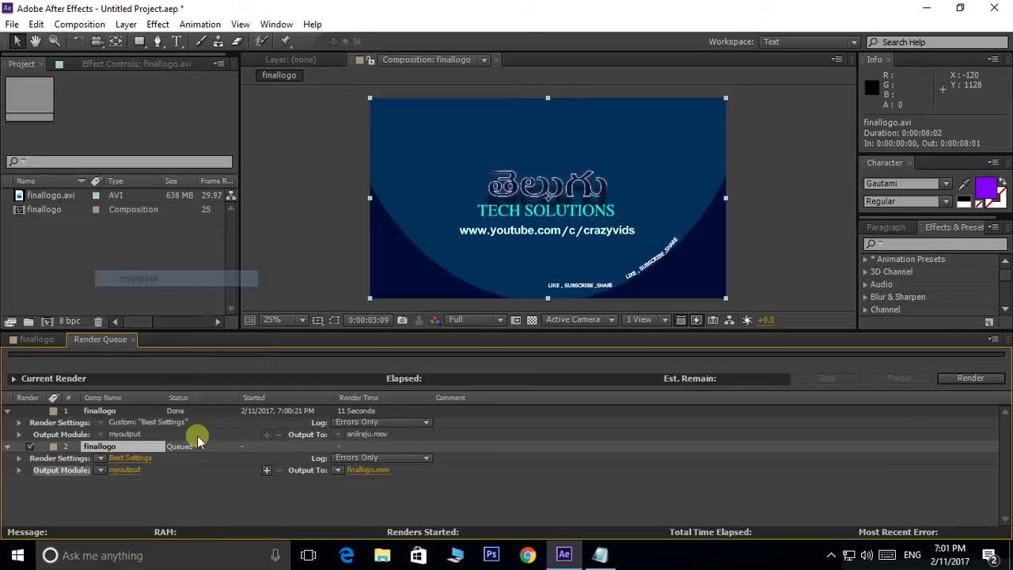
left_click(120, 470)
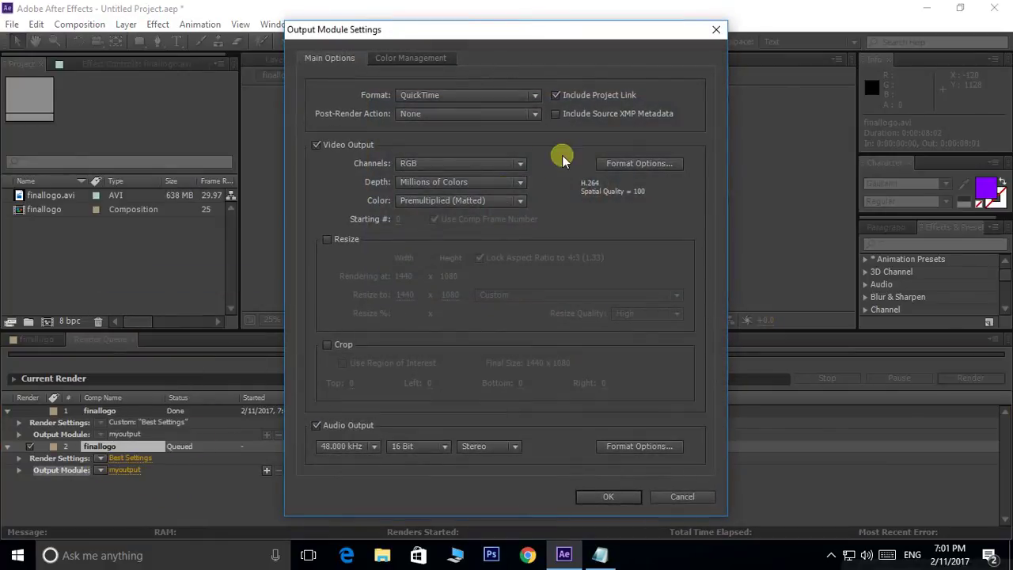
left_click(652, 164)
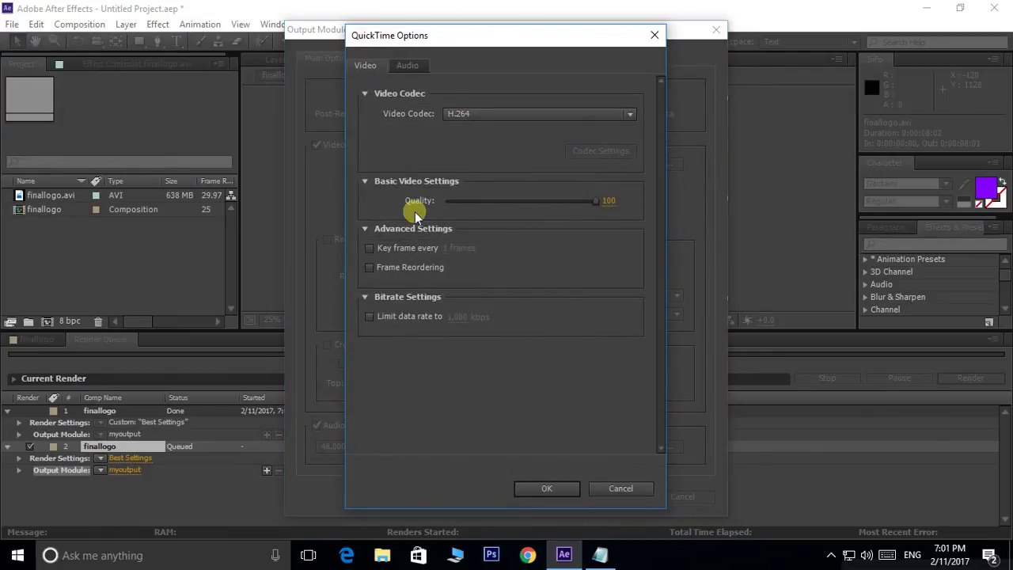
left_click(627, 487)
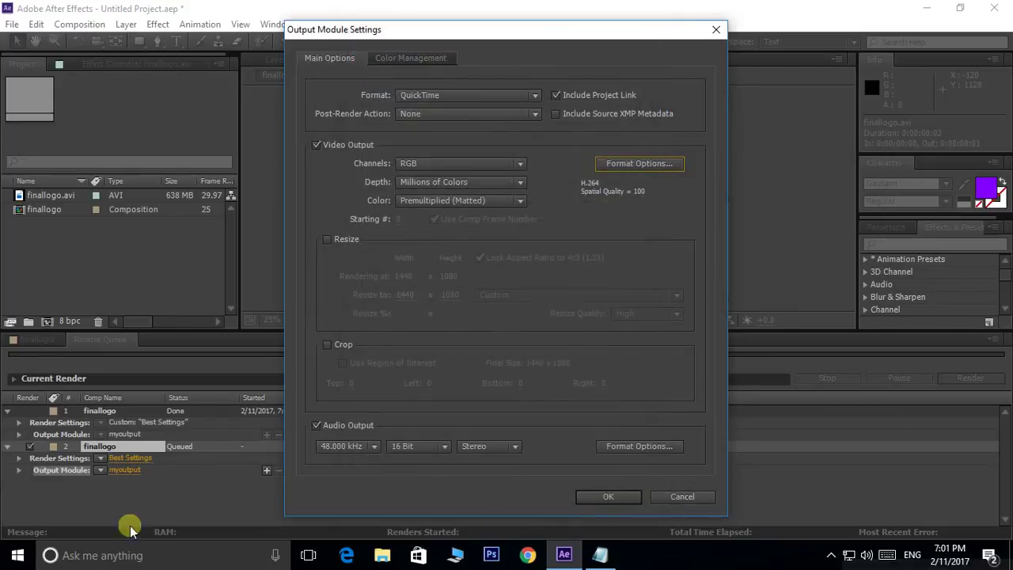
left_click(684, 498)
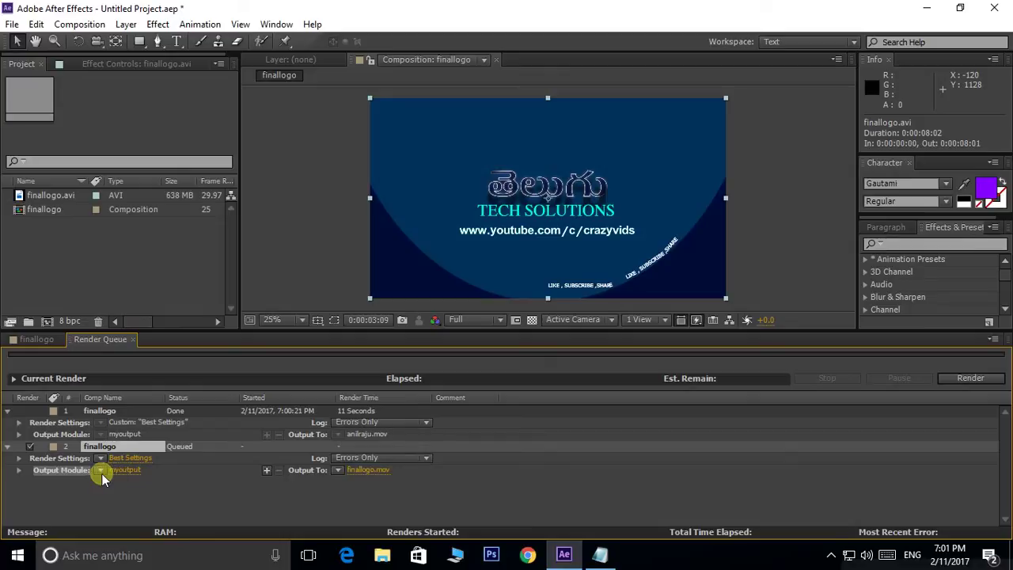
left_click(125, 470)
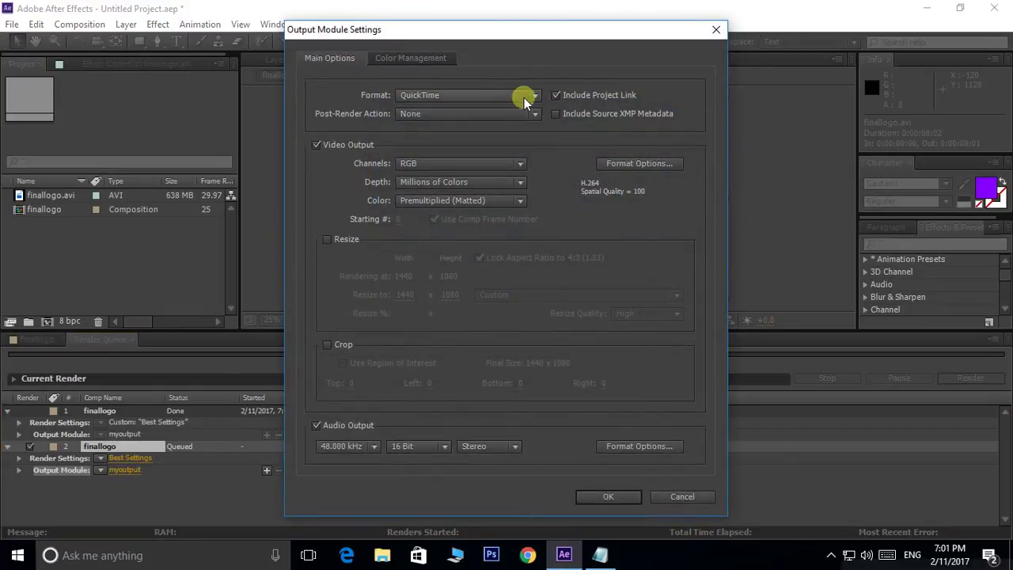
left_click(526, 96)
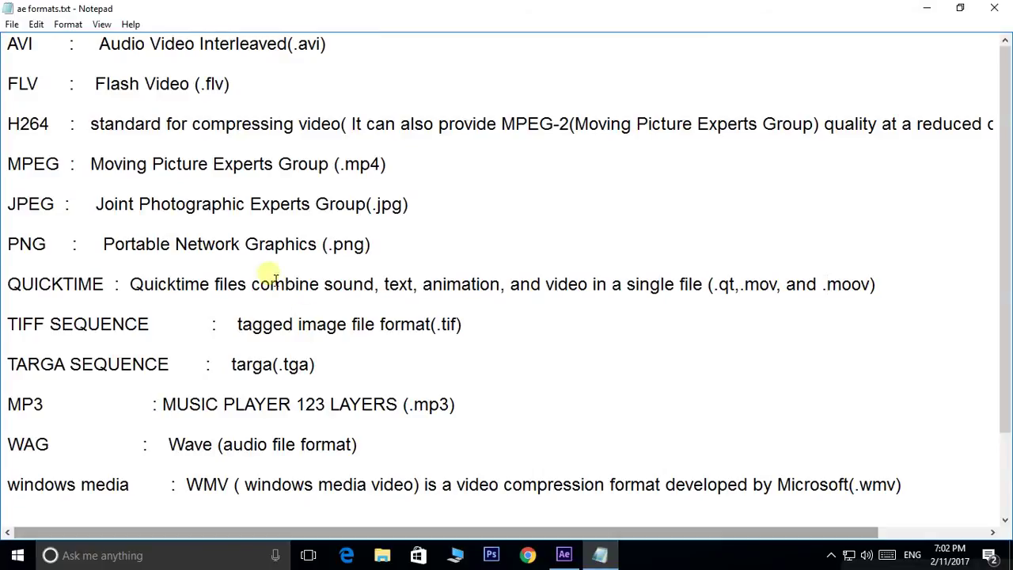
Compare the ae formats.txt notes with After Effects' Format list, keeping QuickTime, then return to Notepad
left_click_drag(94, 45, 952, 497)
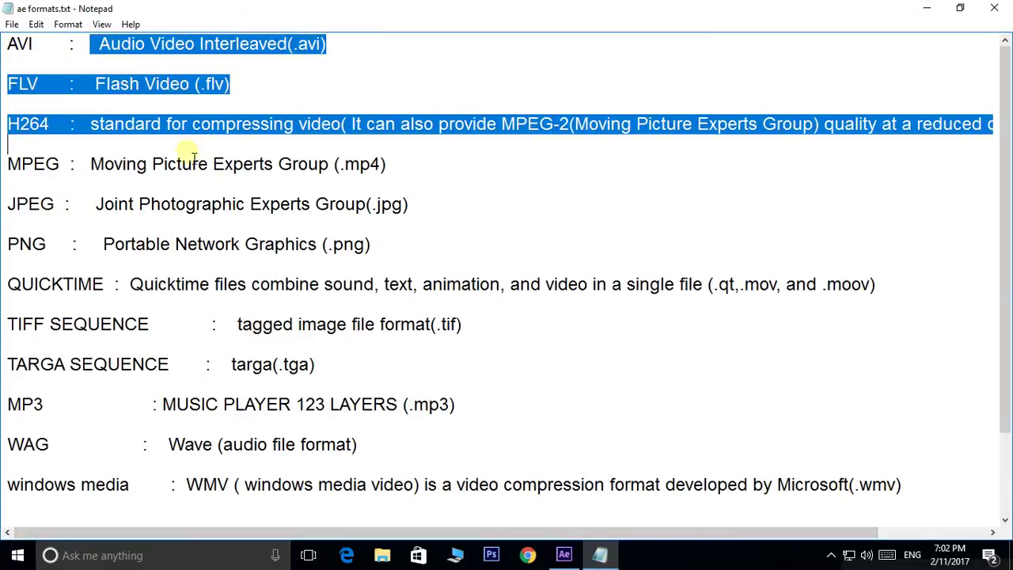
left_click(952, 497)
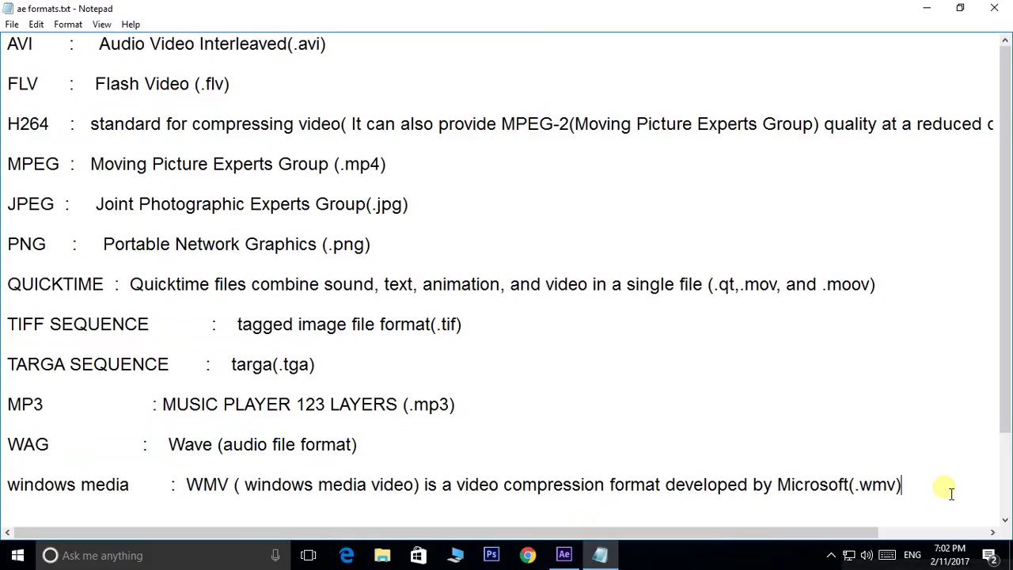
left_click(563, 558)
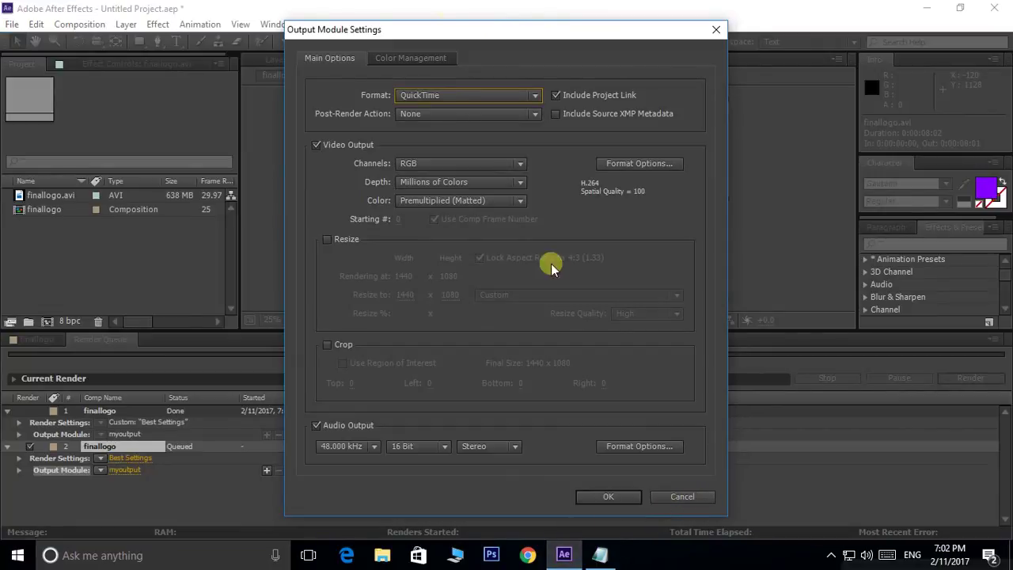
left_click(483, 93)
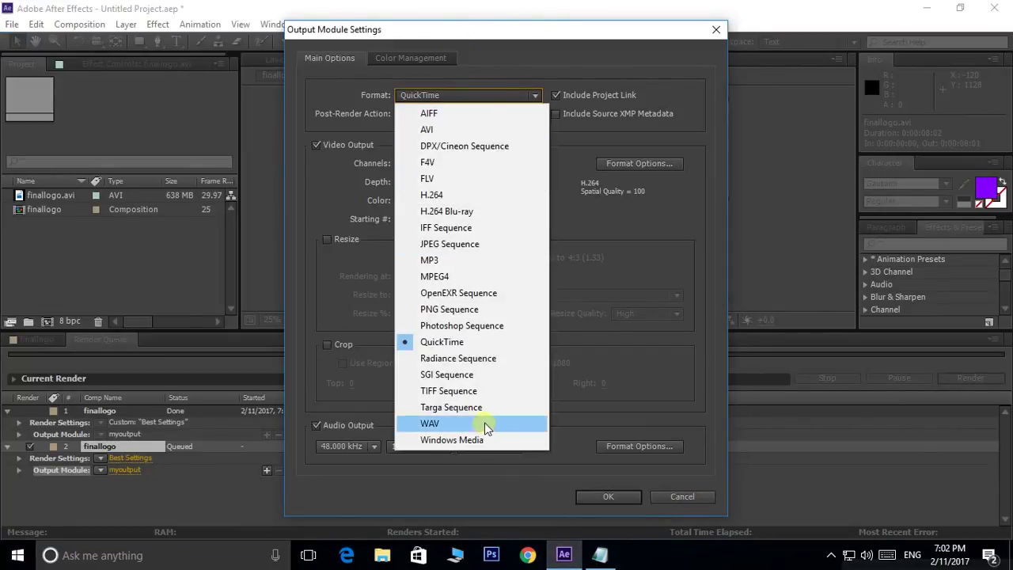
left_click(642, 358)
left_click(600, 555)
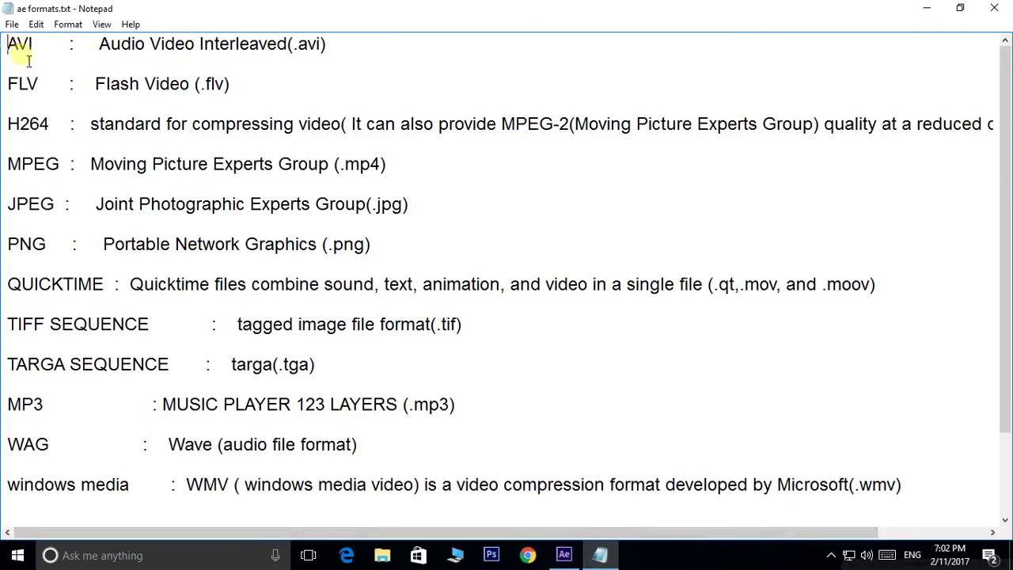
left_click_drag(9, 45, 938, 482)
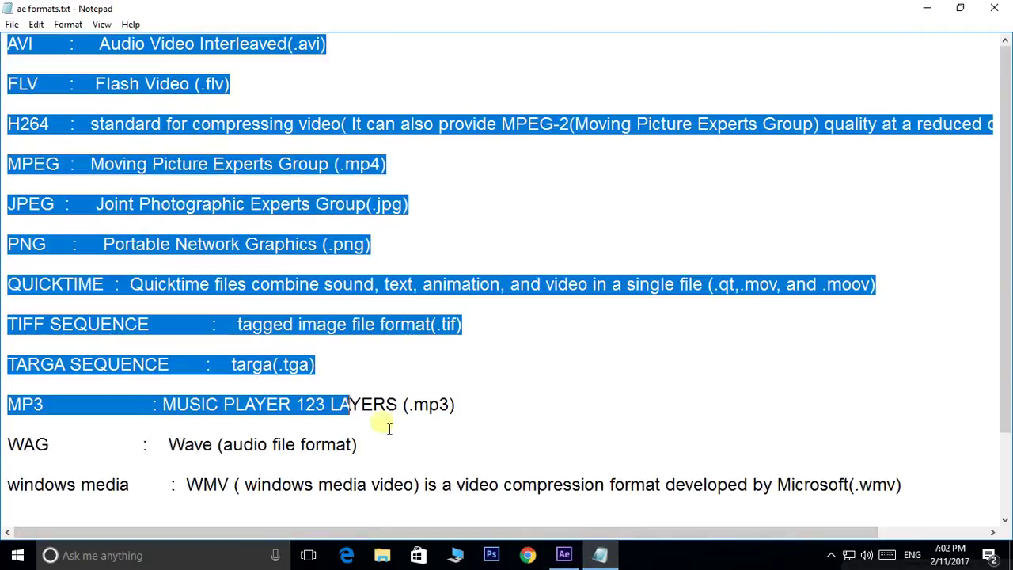
left_click(916, 367)
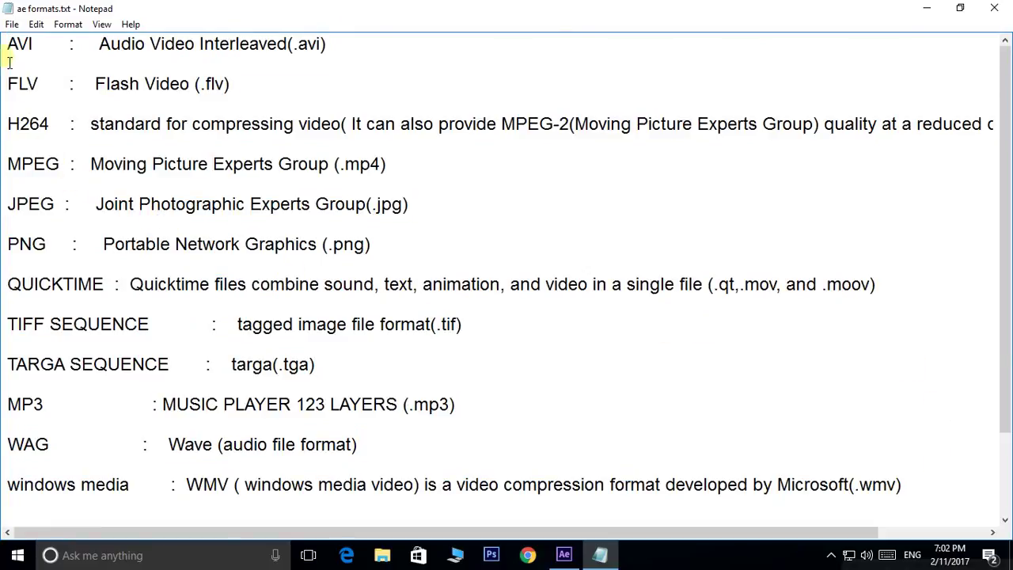
mouse_move(9, 46)
left_mouse_down()
mouse_move(325, 229)
mouse_move(950, 466)
left_mouse_up()
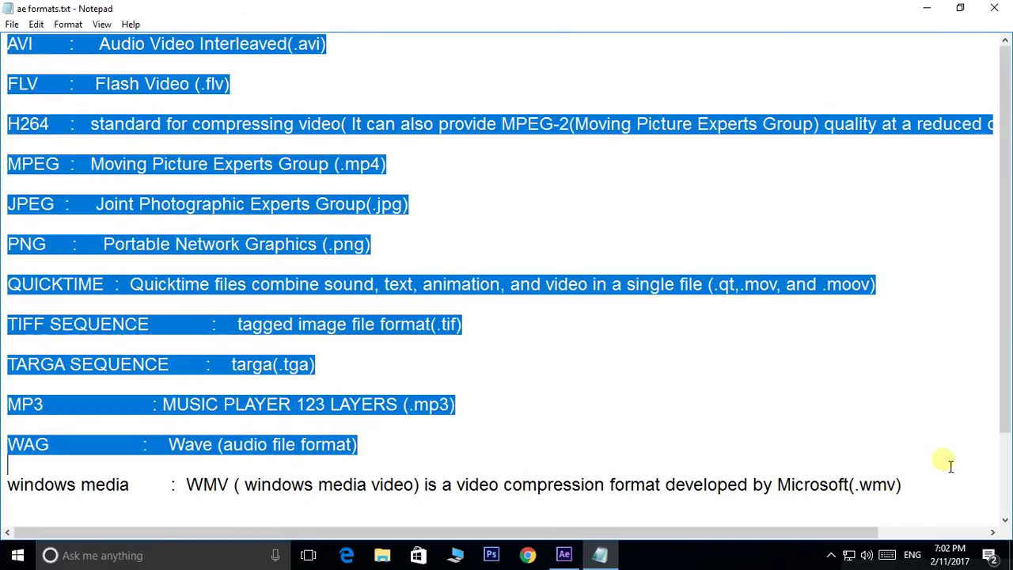
left_click(874, 406)
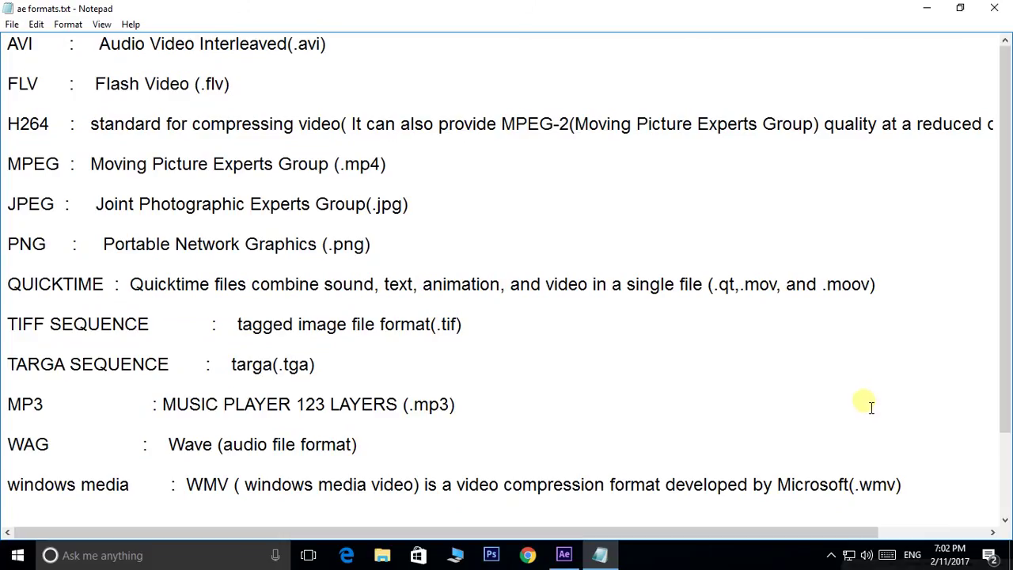
left_click_drag(12, 47, 448, 340)
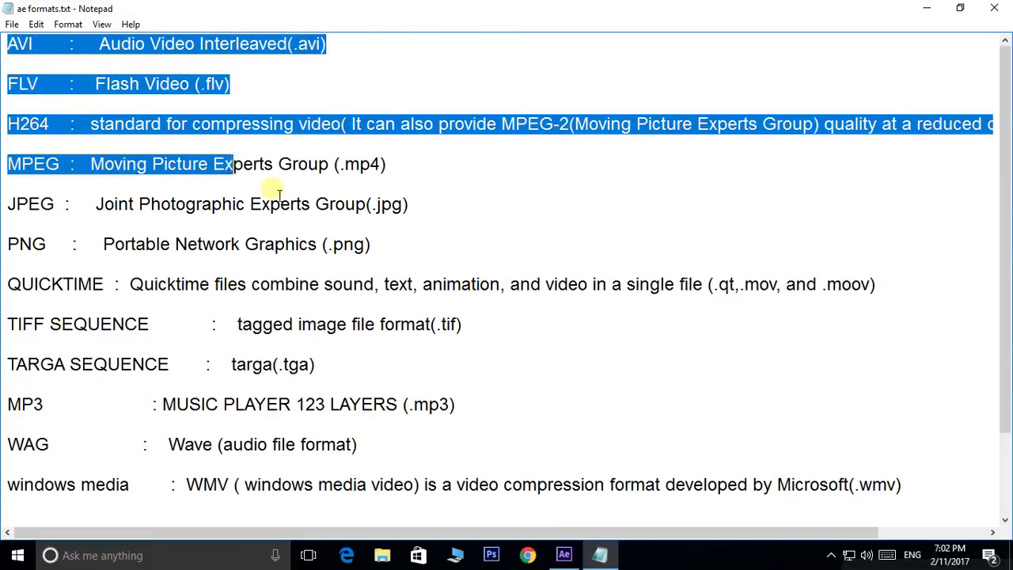
left_click(854, 412)
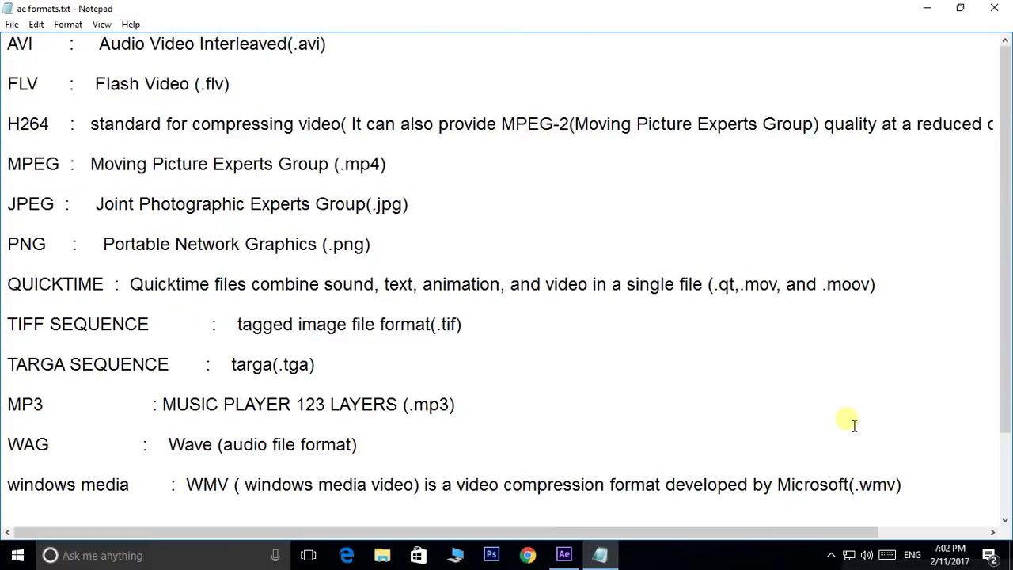